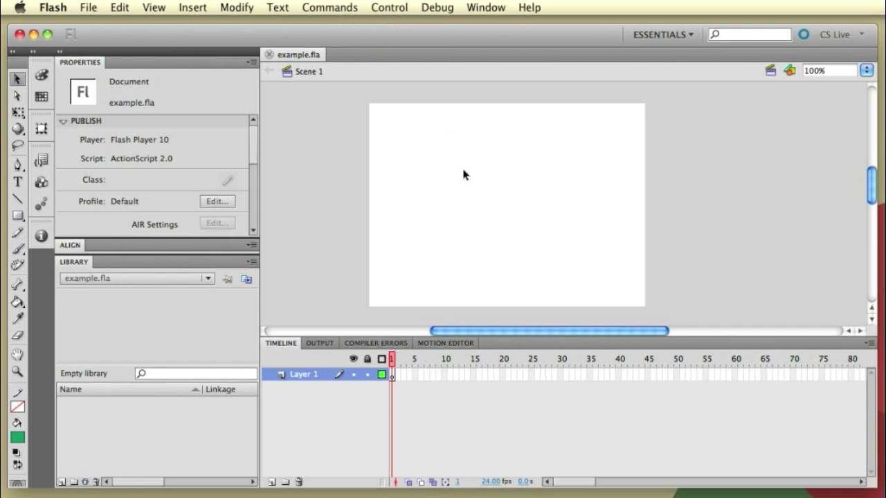
- Look over the stage context menu, the Align and Library panels, and the panel list without changing anything
{"action": "right_click", "coordinate": [503, 200]}
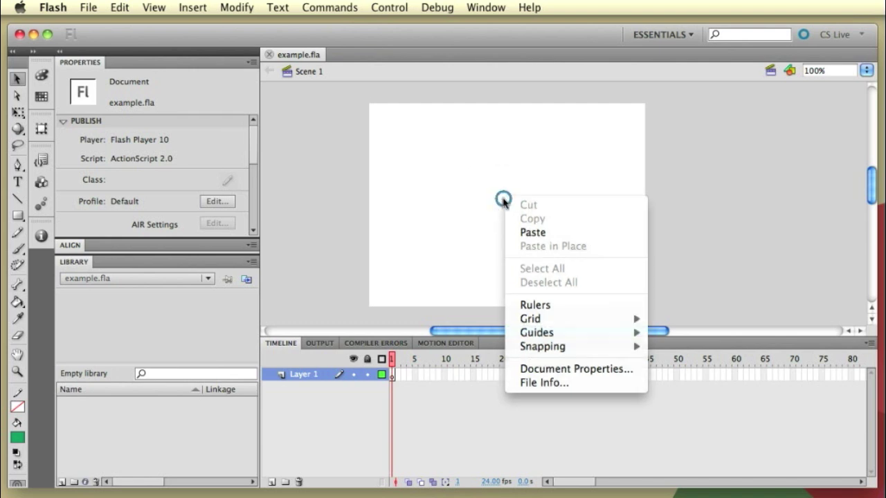
{"action": "left_click", "coordinate": [669, 185]}
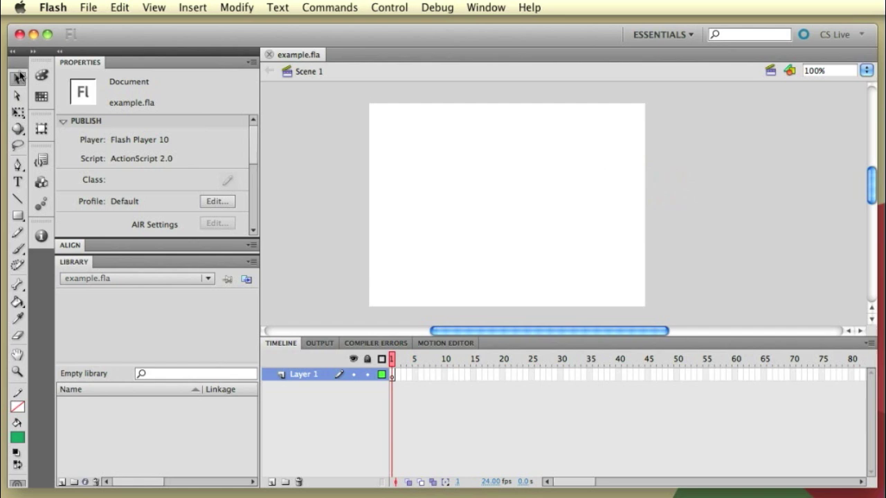
{"action": "left_click", "coordinate": [78, 65]}
{"action": "left_click", "coordinate": [70, 246]}
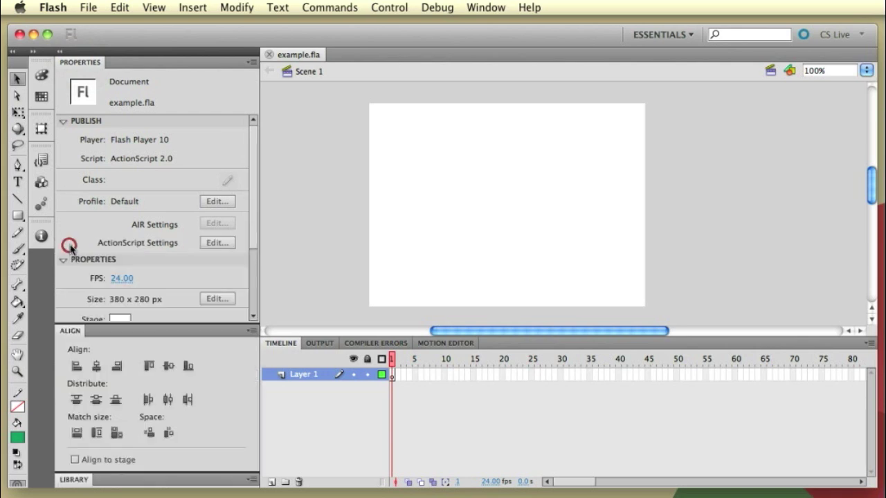
{"action": "left_click", "coordinate": [78, 482]}
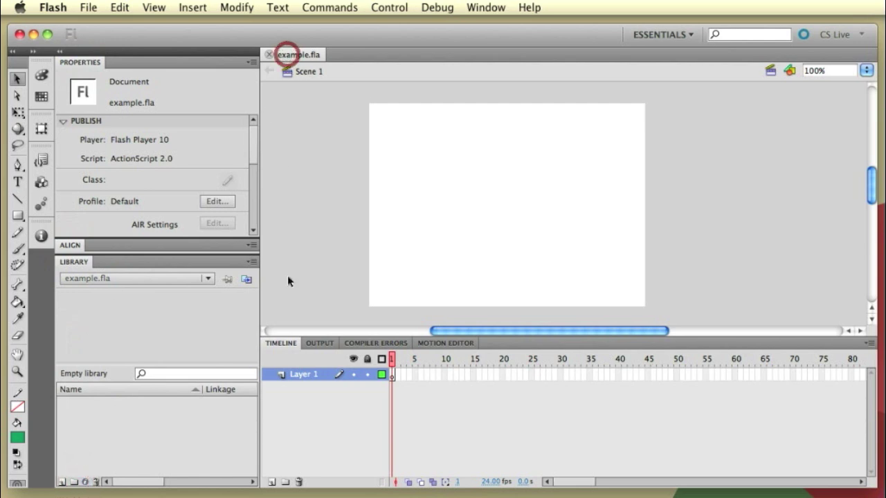
{"action": "left_click", "coordinate": [280, 344]}
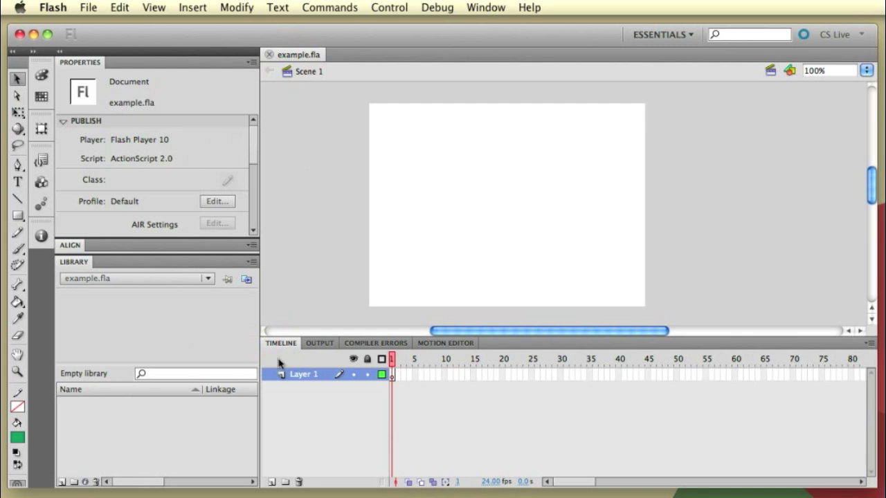
{"action": "left_click", "coordinate": [483, 8]}
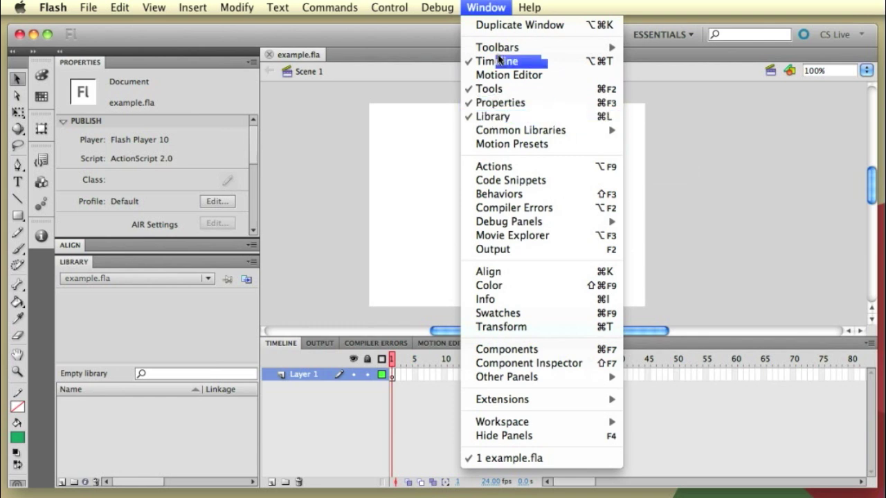
{"action": "left_click", "coordinate": [482, 7]}
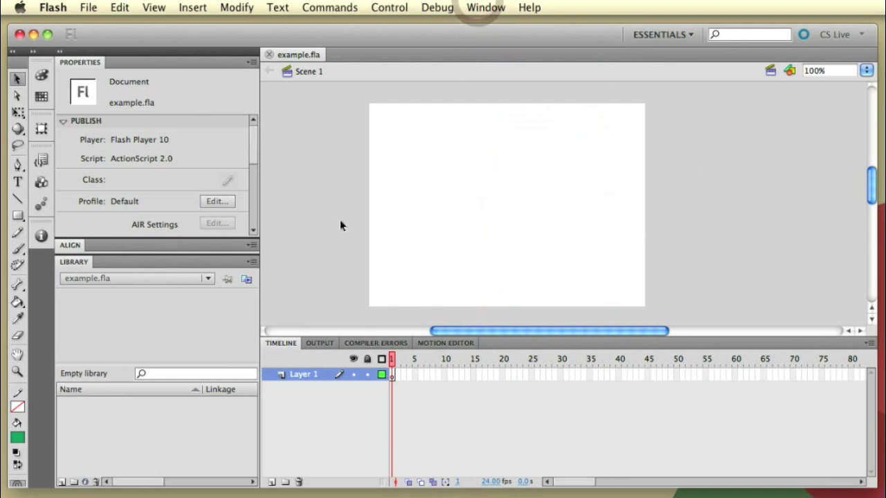
- Start a new document from the File menu, then cancel it
{"action": "left_click", "coordinate": [97, 9]}
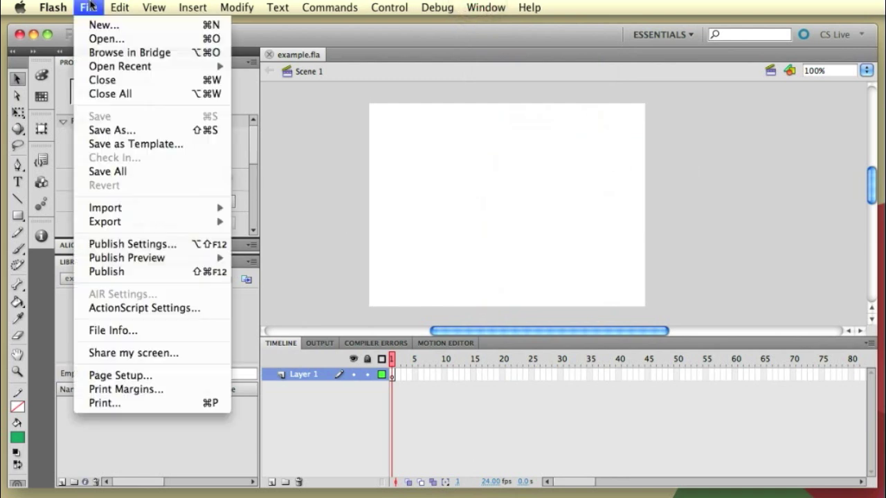
{"action": "left_click", "coordinate": [110, 27]}
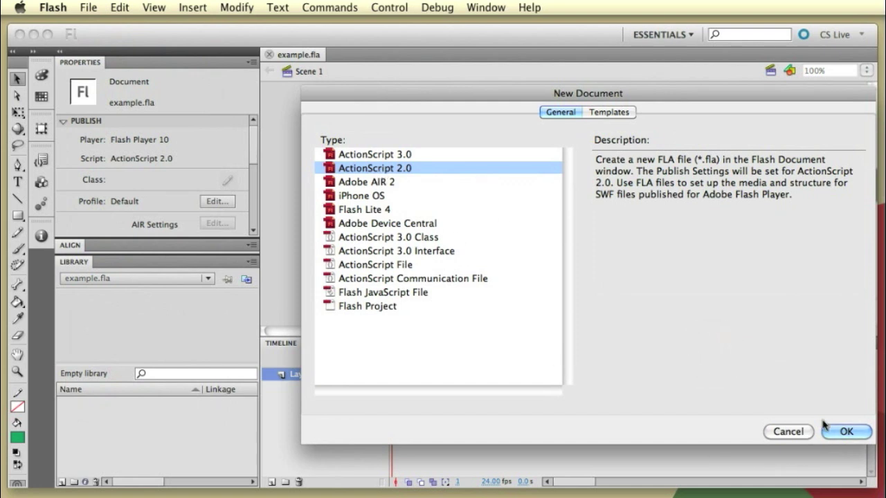
{"action": "left_click", "coordinate": [786, 430]}
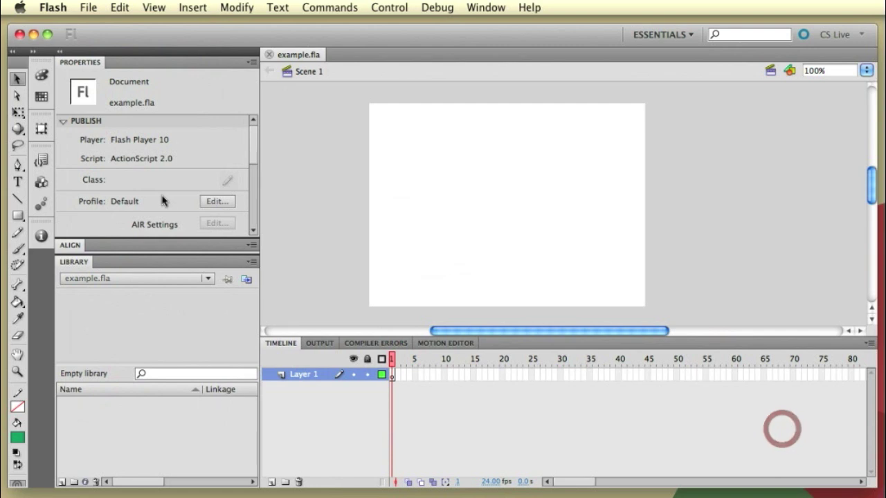
- Confirm the stage at 380 × 280 px and 24 fps in Document Settings and save example.fla
{"action": "scroll", "coordinate": [187, 183], "scroll_direction": "down", "scroll_amount": 1}
{"action": "left_click_drag", "start_coordinate": [249, 160], "coordinate": [247, 194]}
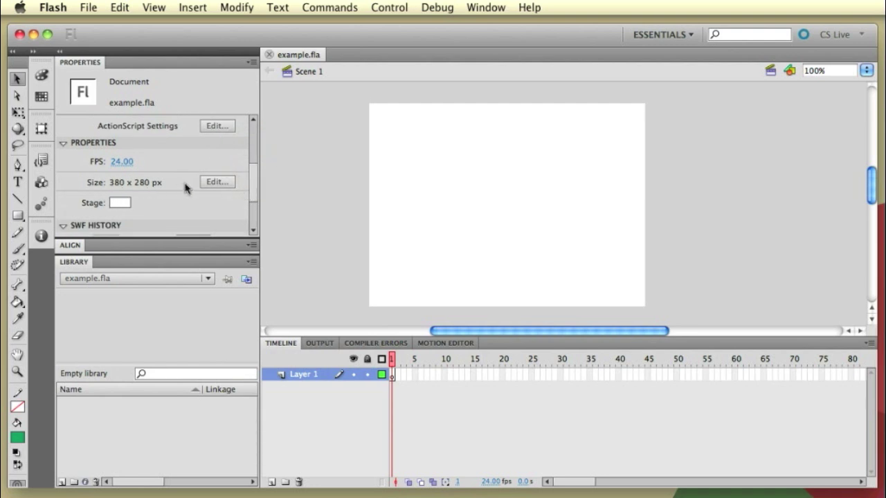
{"action": "left_click", "coordinate": [209, 182]}
{"action": "left_click_drag", "start_coordinate": [322, 107], "coordinate": [447, 191]}
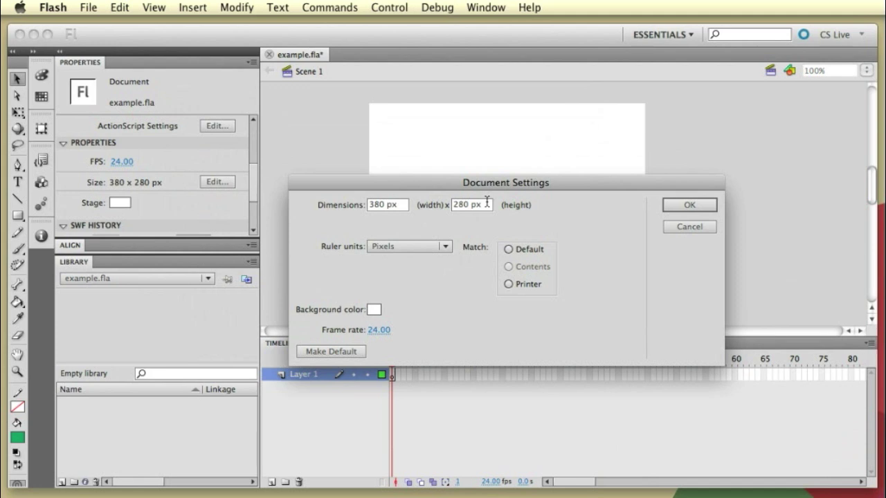
{"action": "left_click", "coordinate": [687, 204]}
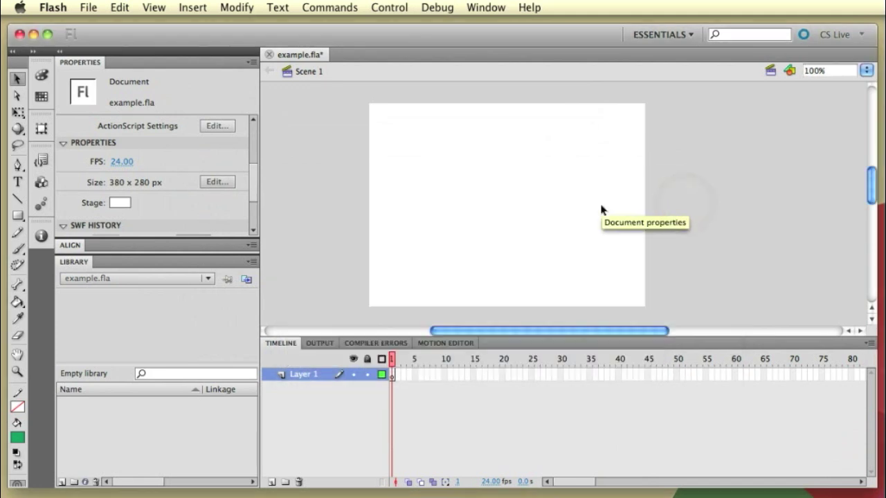
{"action": "key", "text": "super+s"}
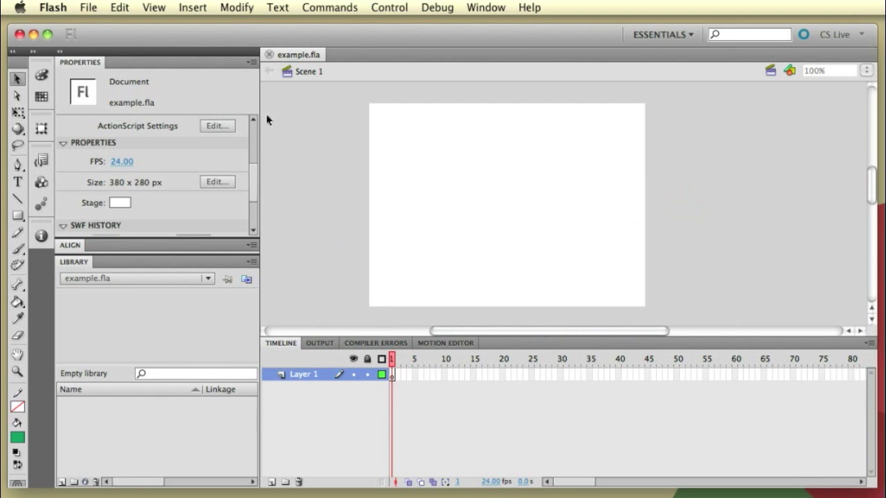
- Import 1.jpg through 4.jpg from the Desktop into the library
{"action": "left_click", "coordinate": [87, 8]}
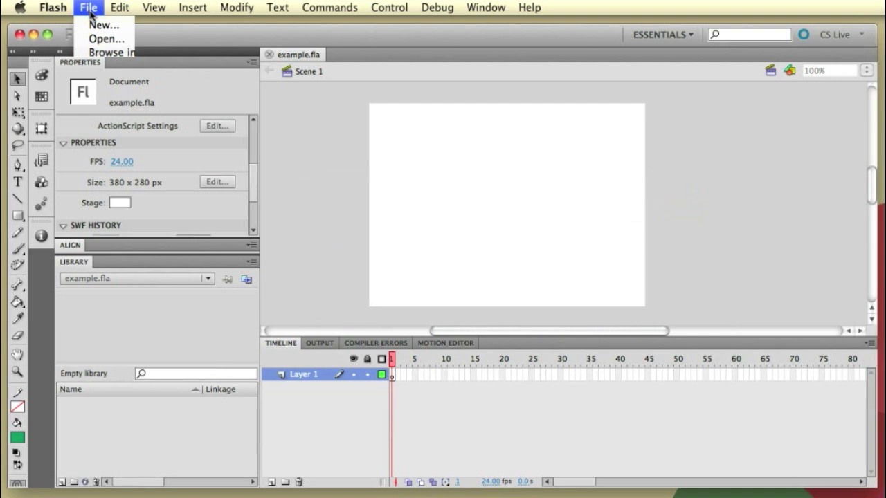
{"action": "mouse_move", "coordinate": [121, 214]}
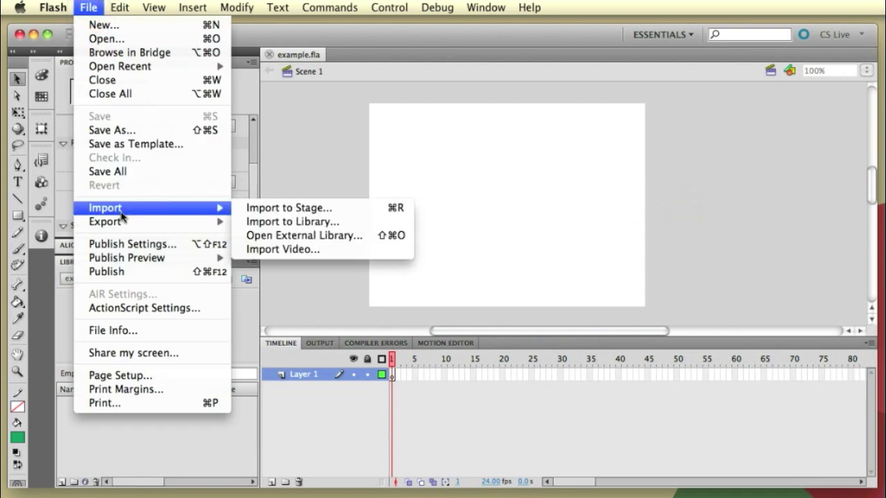
{"action": "left_click", "coordinate": [264, 223]}
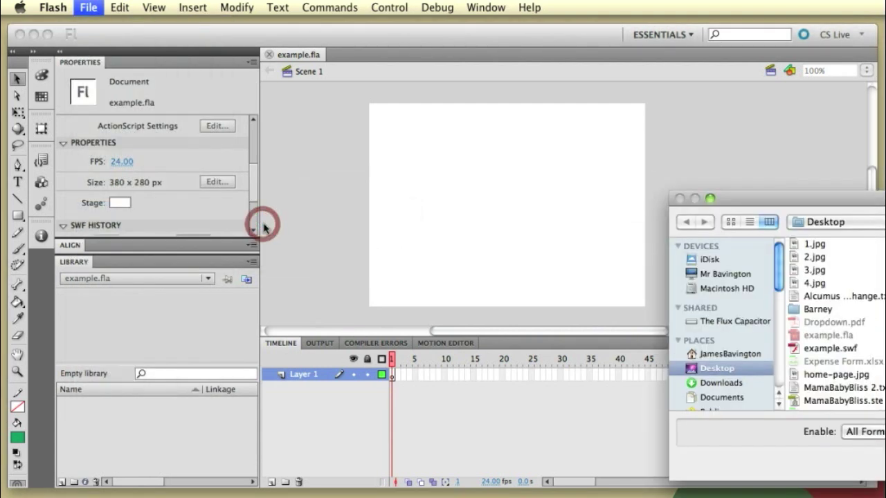
{"action": "left_click_drag", "start_coordinate": [727, 197], "coordinate": [398, 158]}
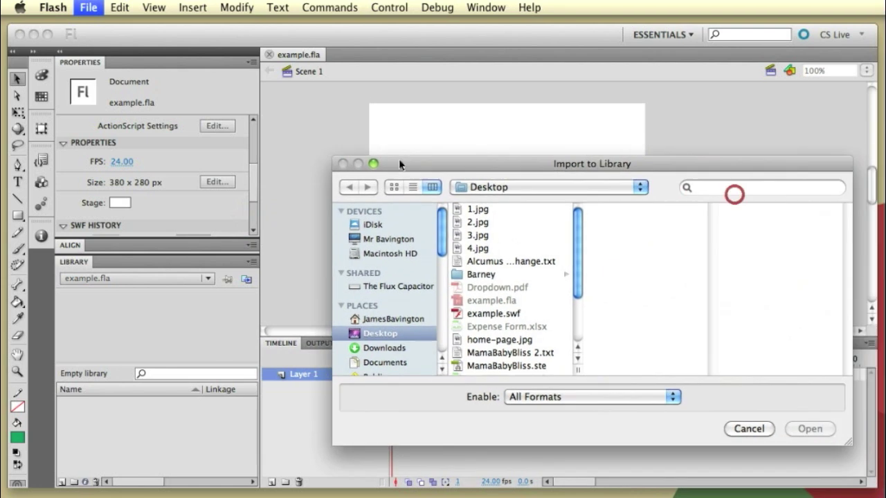
{"action": "left_click", "coordinate": [473, 210]}
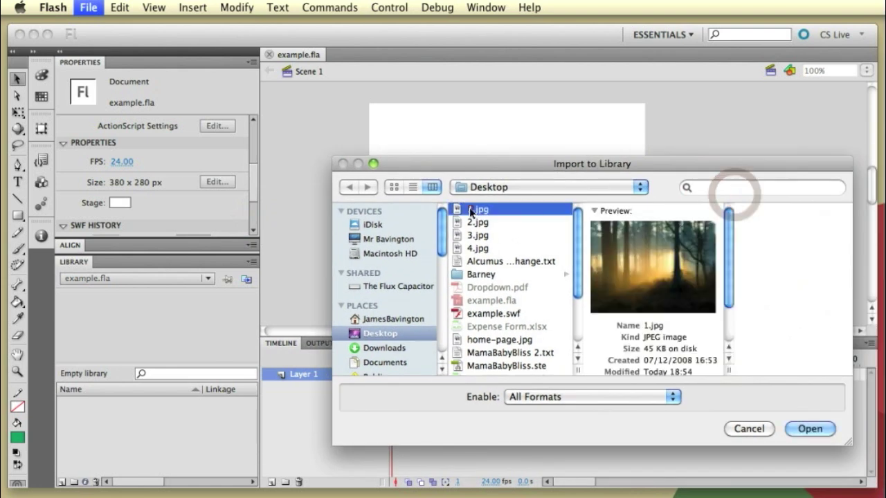
{"action": "left_click", "coordinate": [476, 248], "text": "shift"}
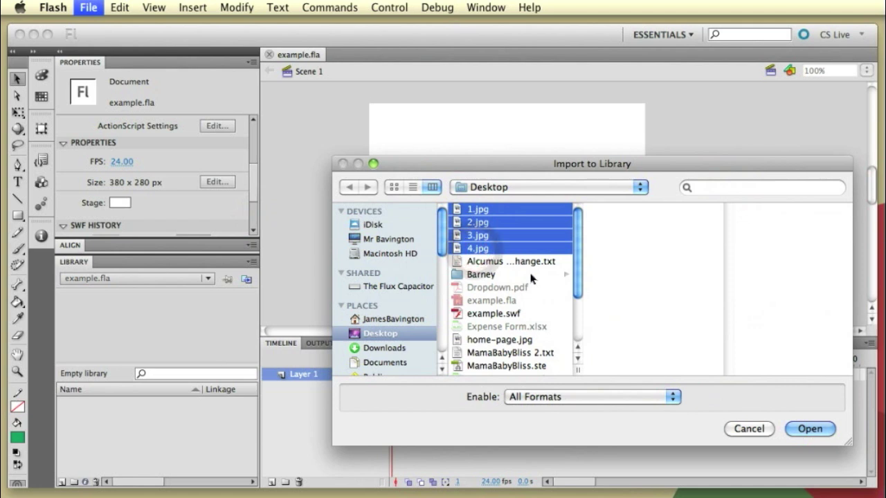
{"action": "left_click", "coordinate": [800, 429]}
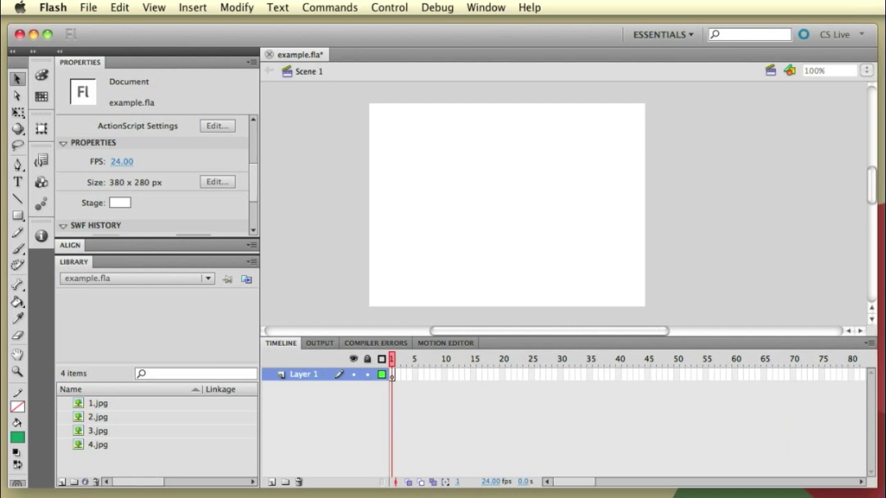
- Preview each library photo from 1.jpg to 4.jpg, ending back on 1.jpg
{"action": "left_click", "coordinate": [103, 403]}
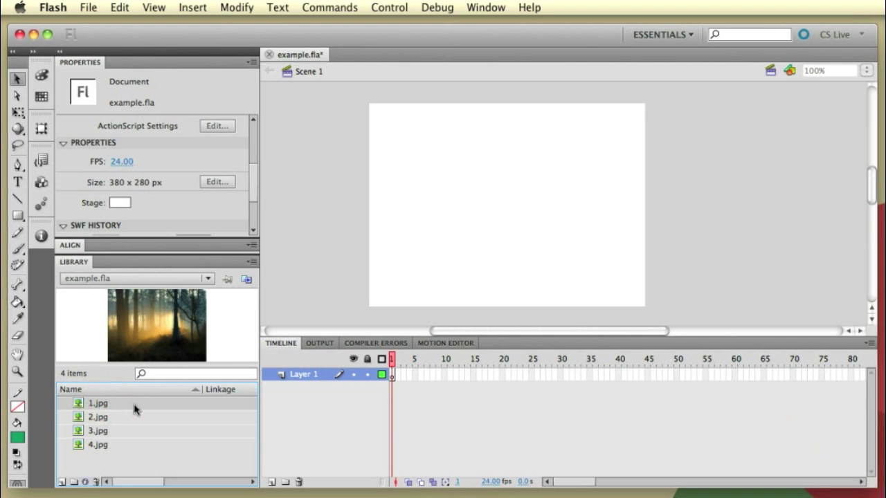
{"action": "left_click", "coordinate": [127, 416]}
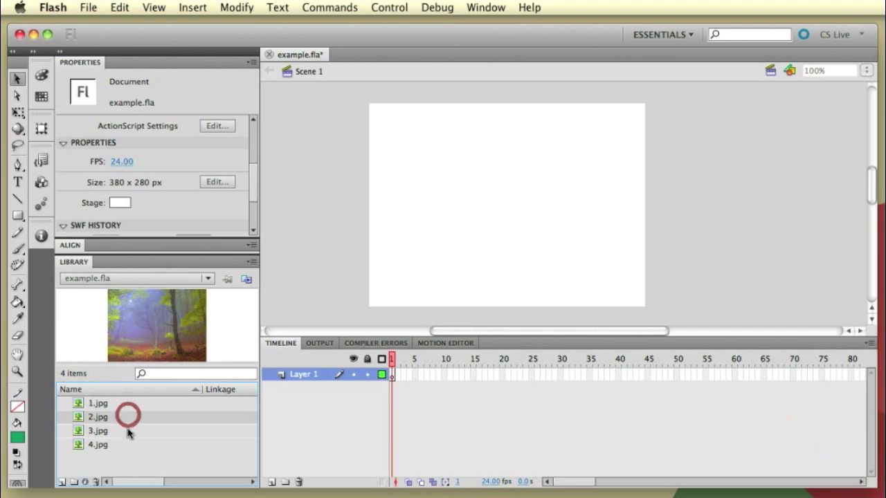
{"action": "left_click", "coordinate": [126, 430]}
{"action": "left_click", "coordinate": [127, 444]}
{"action": "left_click", "coordinate": [126, 405]}
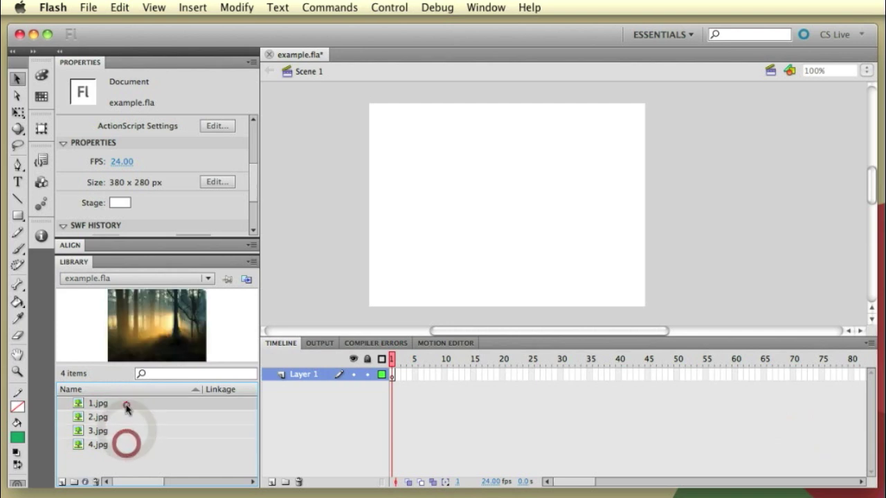
{"action": "left_click", "coordinate": [108, 418]}
{"action": "left_click", "coordinate": [107, 408]}
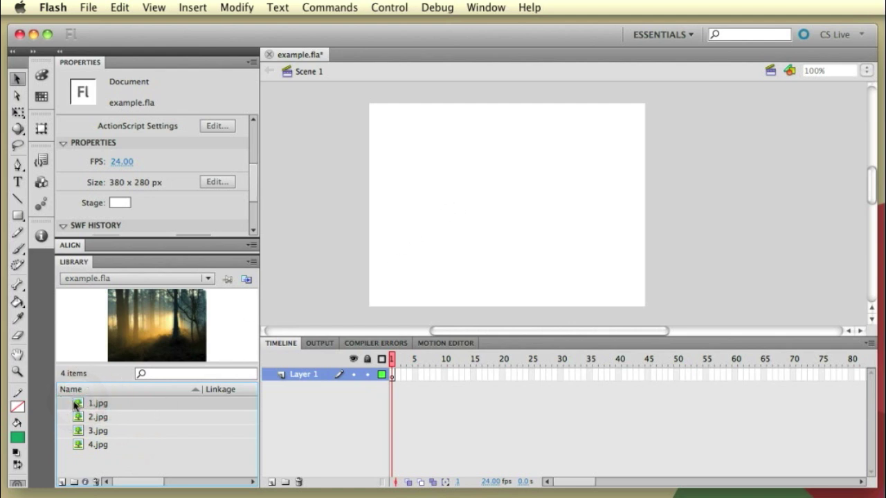
- Drag 1.jpg onto the stage and verify it sits at X 0, Y 0, 380 × 280
{"action": "left_click_drag", "start_coordinate": [76, 406], "coordinate": [489, 203]}
{"action": "left_click", "coordinate": [660, 208]}
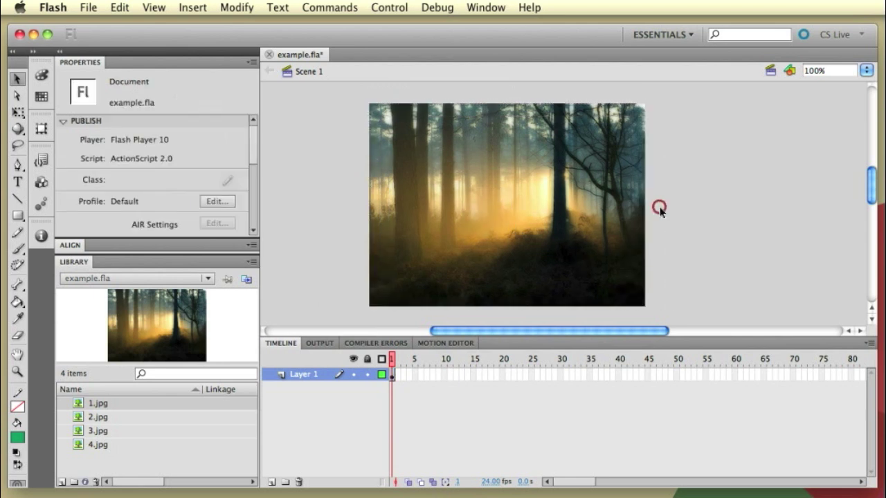
{"action": "left_click", "coordinate": [562, 214]}
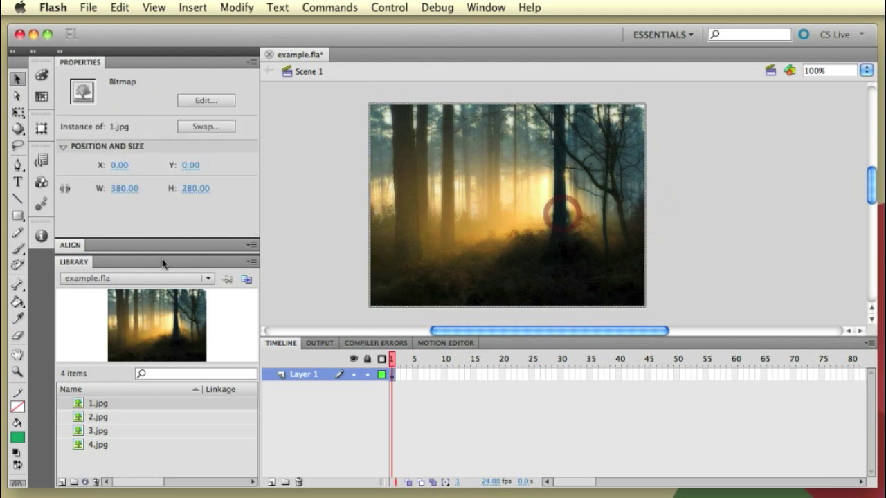
{"action": "left_click", "coordinate": [61, 245]}
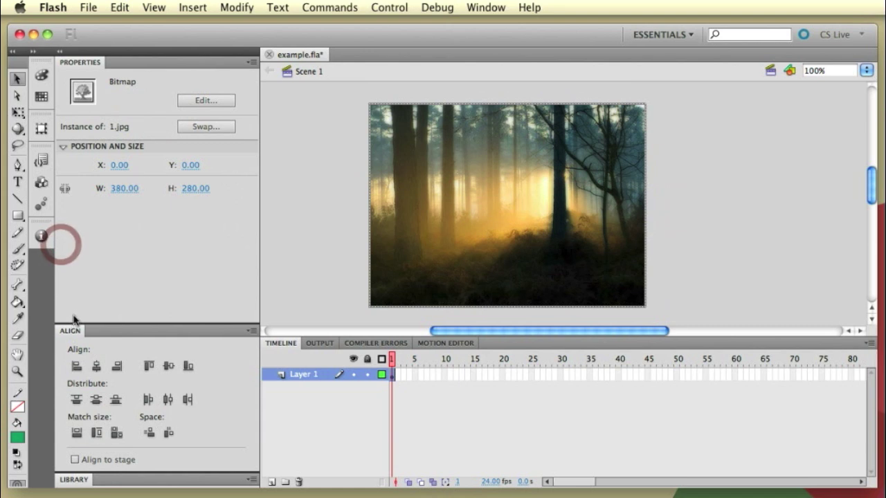
{"action": "left_click", "coordinate": [79, 479]}
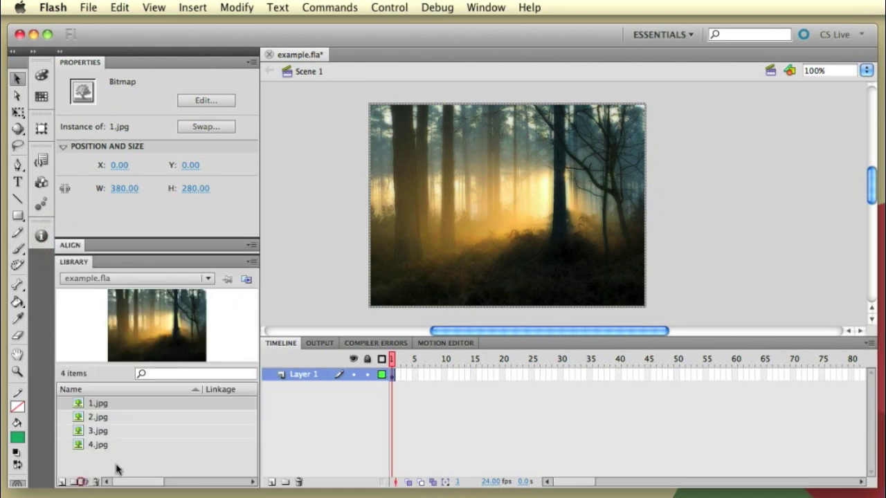
{"action": "left_click", "coordinate": [717, 230]}
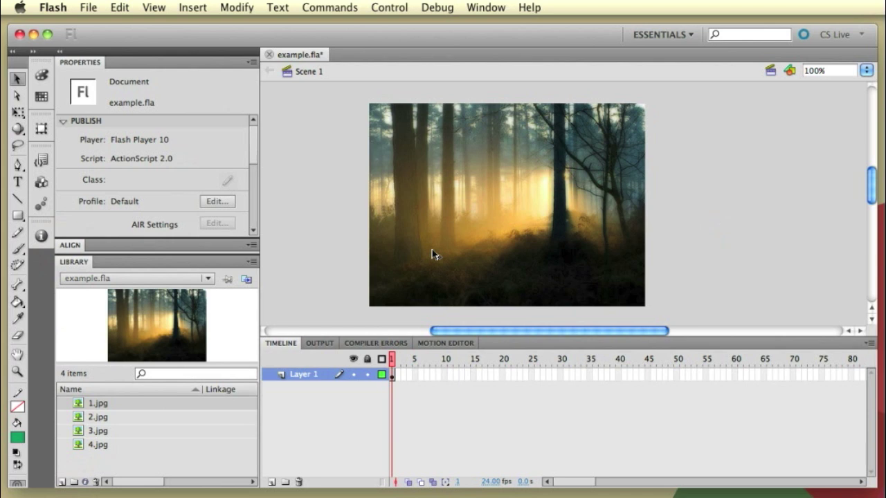
- Insert a keyframe at frame 60 on Layer 1 and play the timeline twice to preview
{"action": "left_click", "coordinate": [488, 480]}
{"action": "right_click", "coordinate": [735, 375]}
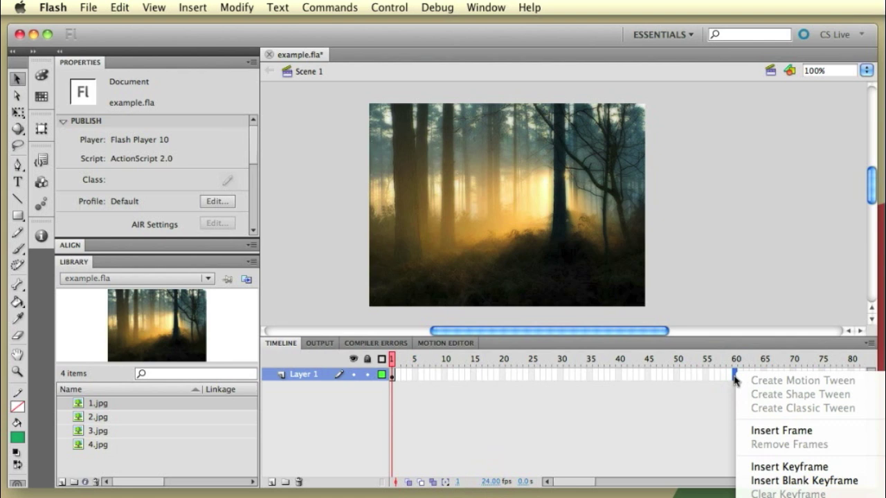
{"action": "left_click", "coordinate": [760, 469]}
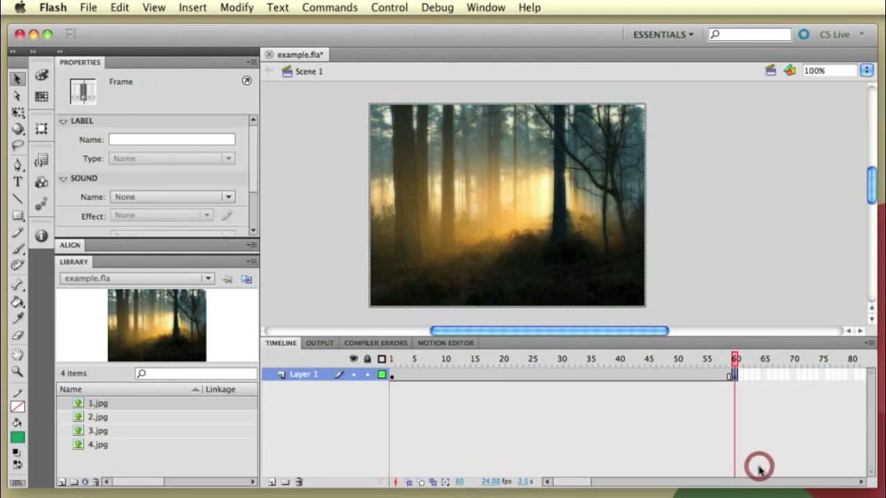
{"action": "left_click_drag", "start_coordinate": [735, 359], "coordinate": [391, 360]}
{"action": "key", "text": "Return"}
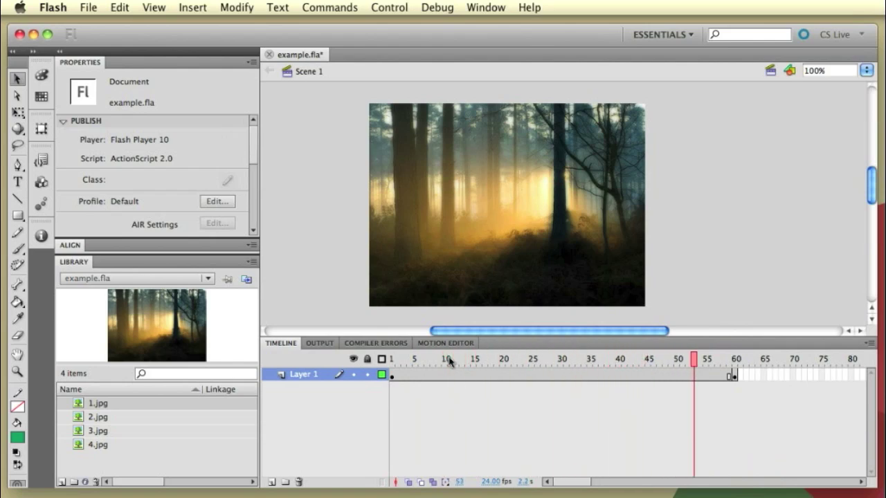
{"action": "key", "text": "Return"}
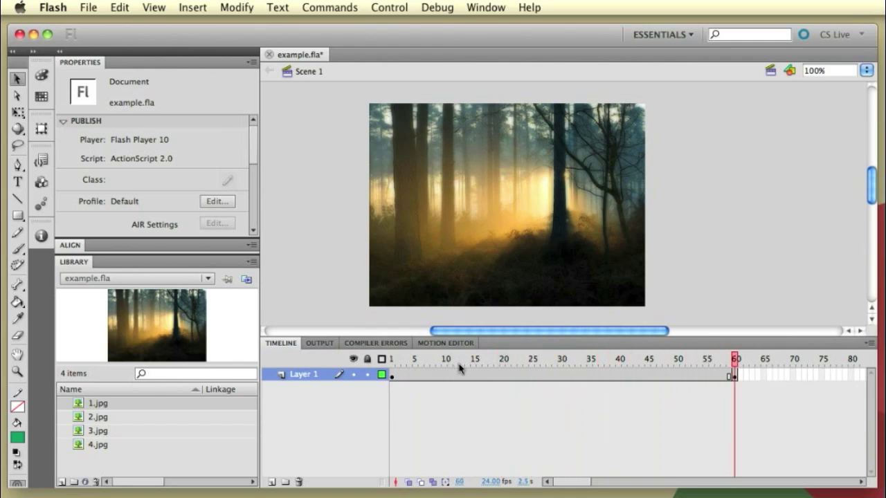
- Insert a keyframe at frame 80 on Layer 1, then scrub the playhead from near frame 1
{"action": "scroll", "coordinate": [516, 396], "scroll_direction": "right", "scroll_amount": 5}
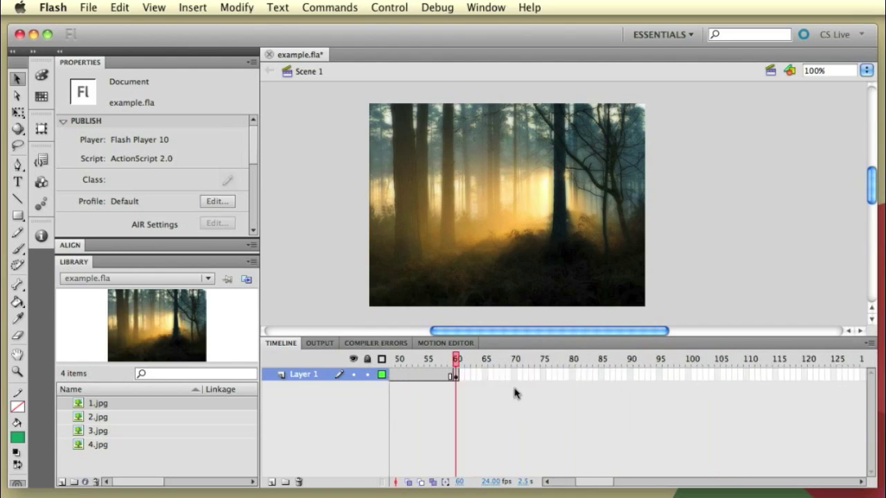
{"action": "scroll", "coordinate": [516, 392], "scroll_direction": "left", "scroll_amount": 2}
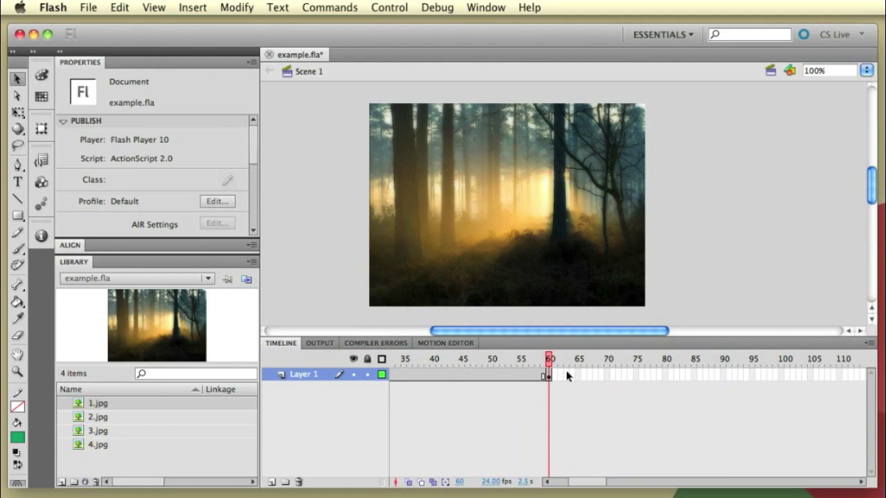
{"action": "scroll", "coordinate": [636, 371], "scroll_direction": "left", "scroll_amount": 2}
{"action": "scroll", "coordinate": [651, 371], "scroll_direction": "right", "scroll_amount": 5}
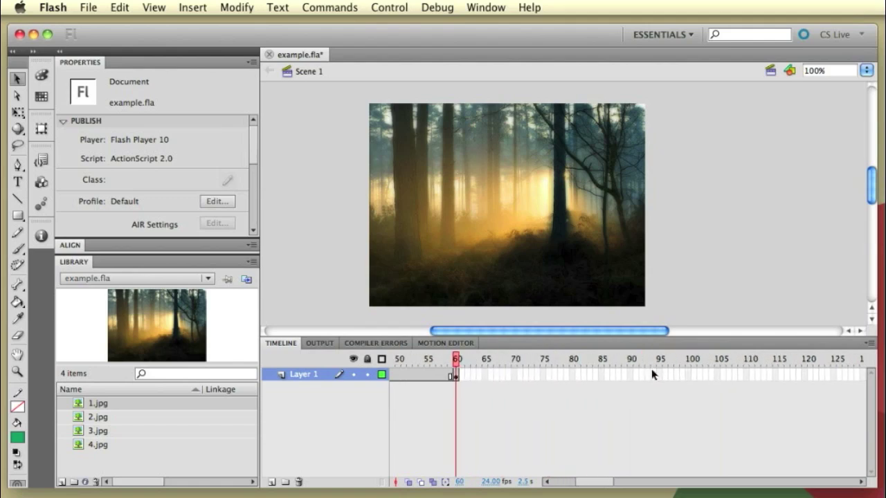
{"action": "scroll", "coordinate": [640, 375], "scroll_direction": "left", "scroll_amount": 4}
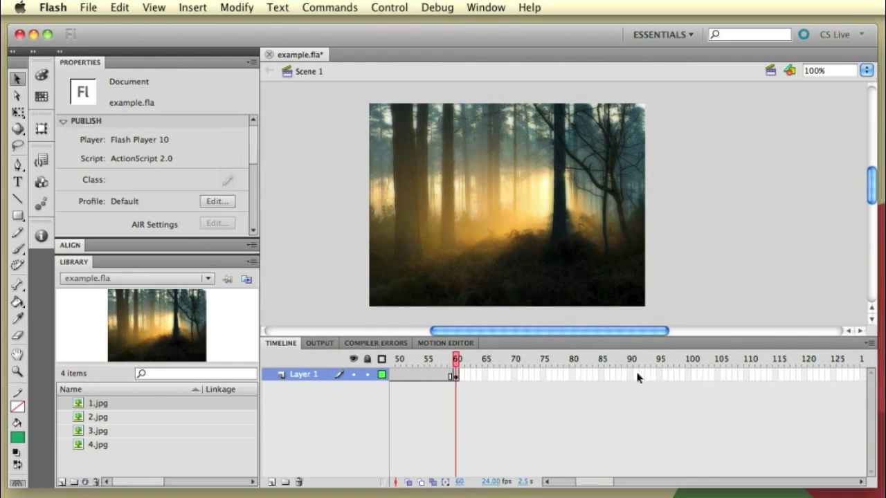
{"action": "right_click", "coordinate": [572, 375]}
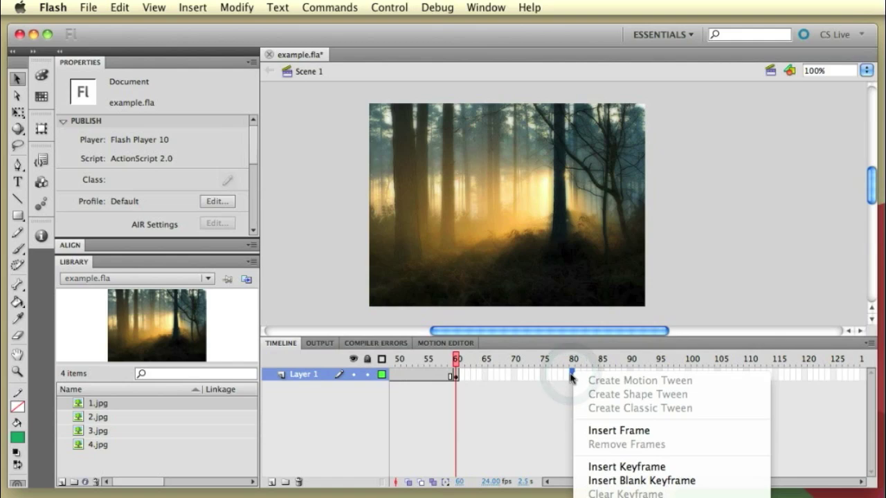
{"action": "left_click", "coordinate": [596, 467]}
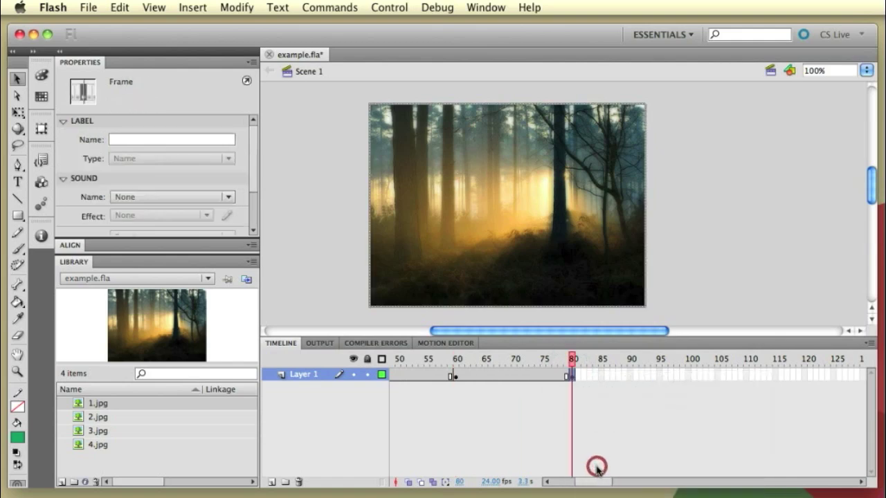
{"action": "scroll", "coordinate": [525, 377], "scroll_direction": "left", "scroll_amount": 10}
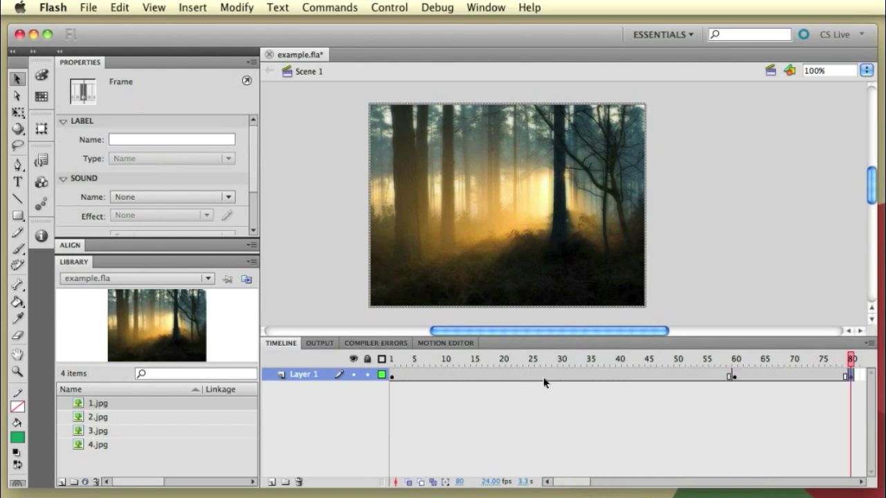
{"action": "left_click", "coordinate": [404, 375]}
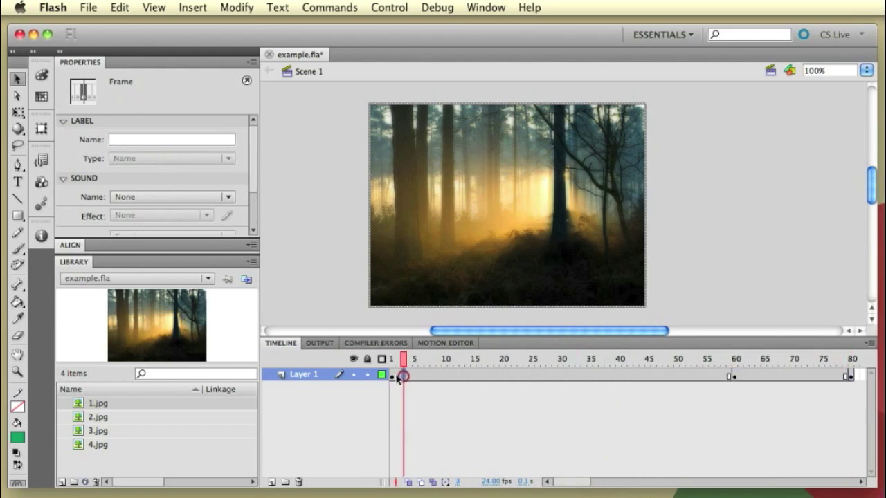
{"action": "left_click_drag", "start_coordinate": [392, 359], "coordinate": [793, 380]}
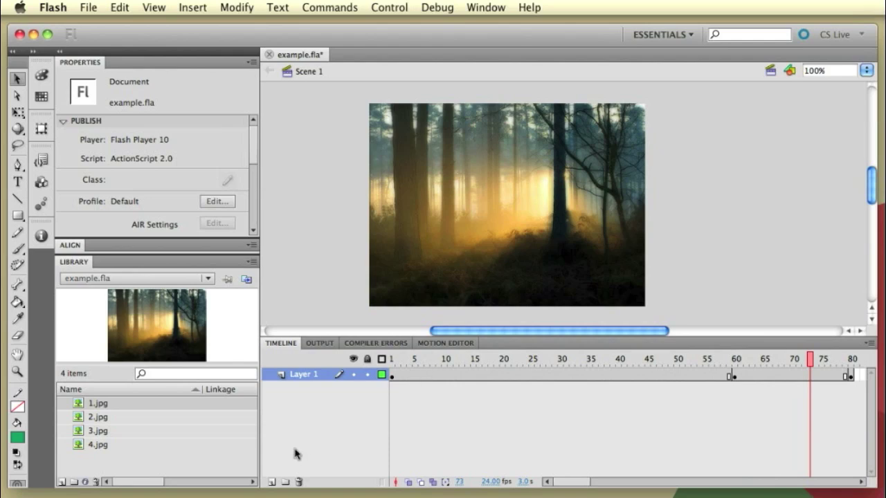
- Add a new layer and place the 2.jpg photo on it aligned to X 0, Y 0
{"action": "left_click", "coordinate": [270, 483]}
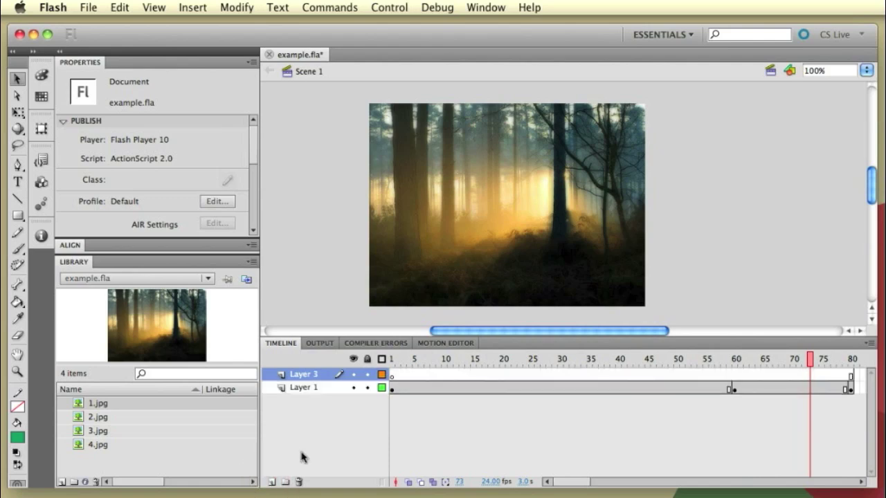
{"action": "left_click", "coordinate": [174, 416]}
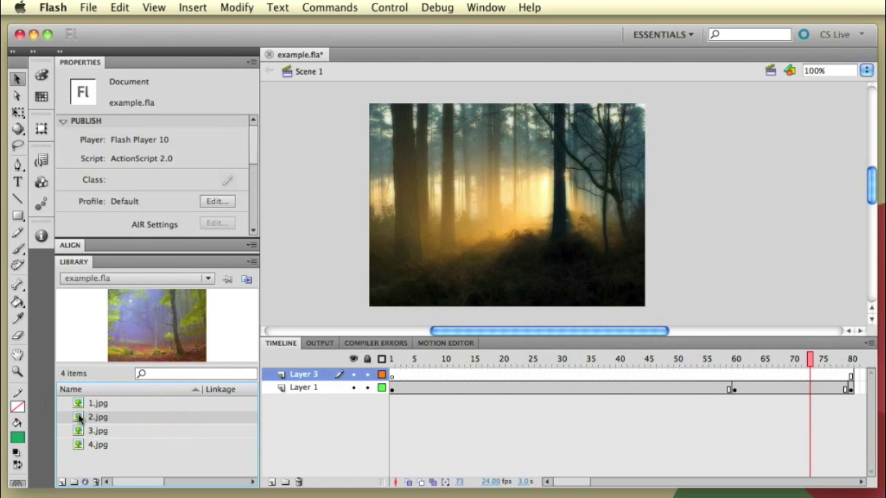
{"action": "left_click_drag", "start_coordinate": [79, 417], "coordinate": [466, 234]}
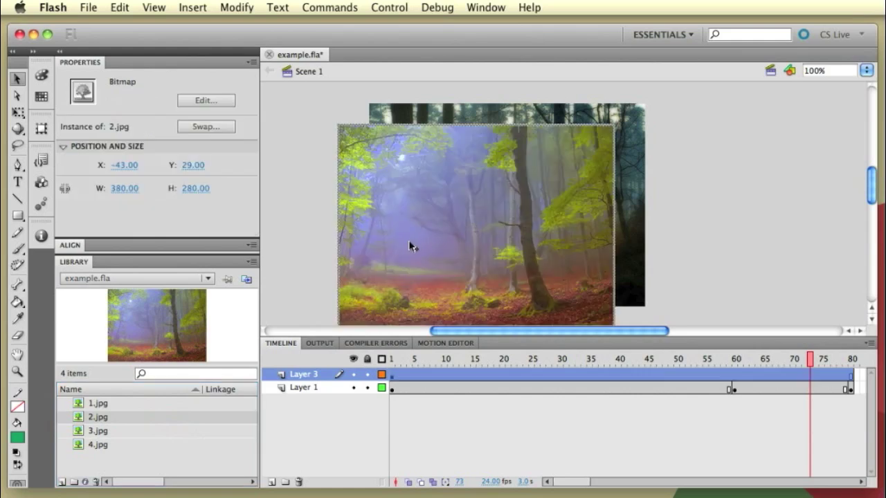
{"action": "left_click_drag", "start_coordinate": [408, 240], "coordinate": [439, 220]}
{"action": "left_click", "coordinate": [348, 231]}
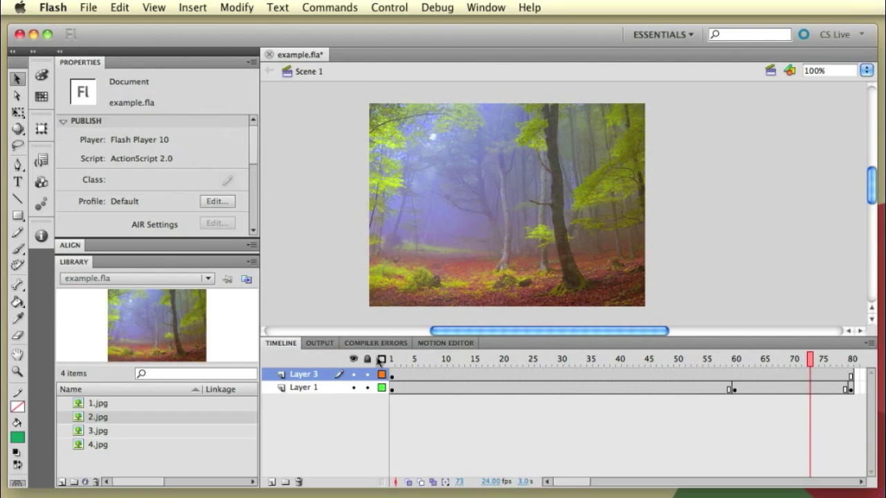
- Drag Layer 3's starting keyframe from frame 1 to frame 60
{"action": "left_click", "coordinate": [391, 378]}
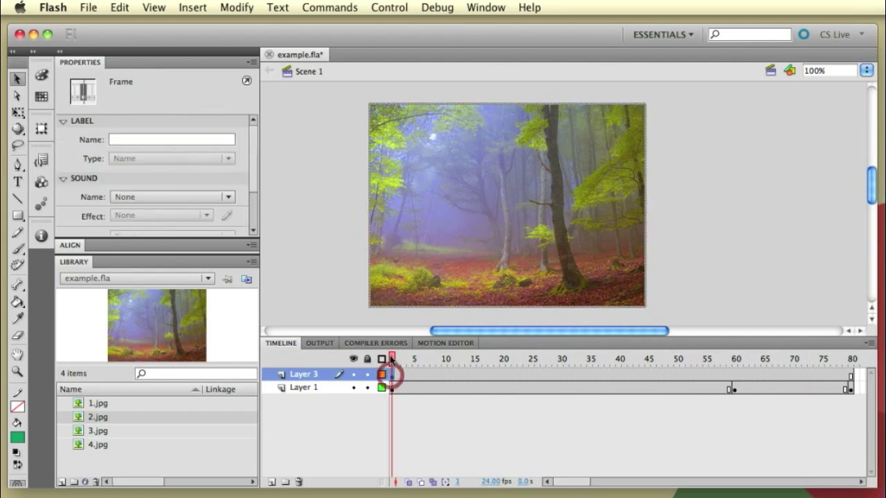
{"action": "left_click", "coordinate": [391, 359]}
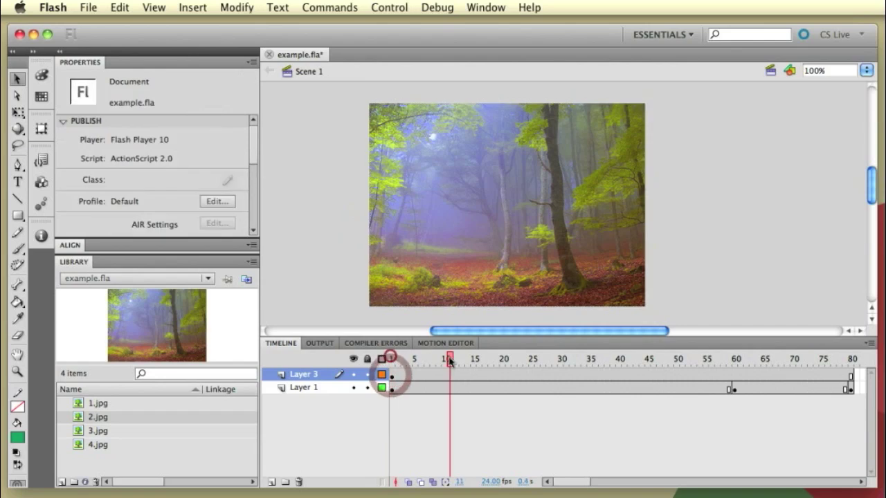
{"action": "left_click", "coordinate": [391, 377]}
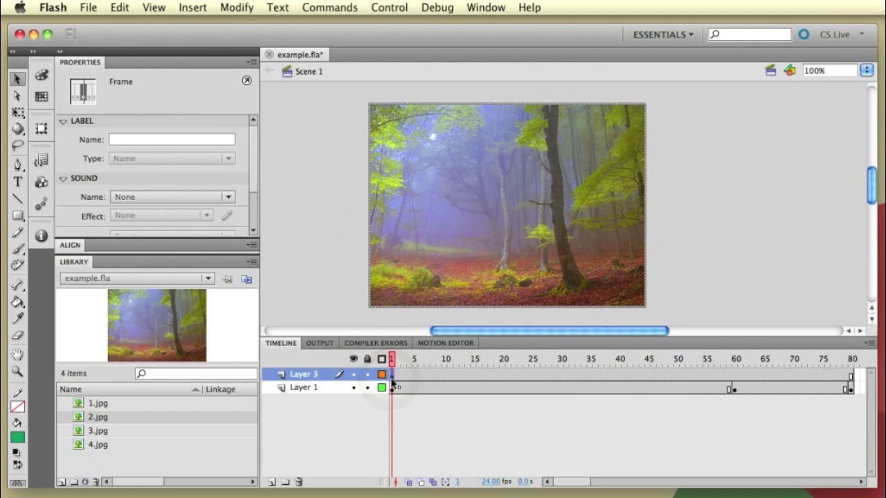
{"action": "right_click", "coordinate": [391, 378]}
{"action": "left_click", "coordinate": [392, 382]}
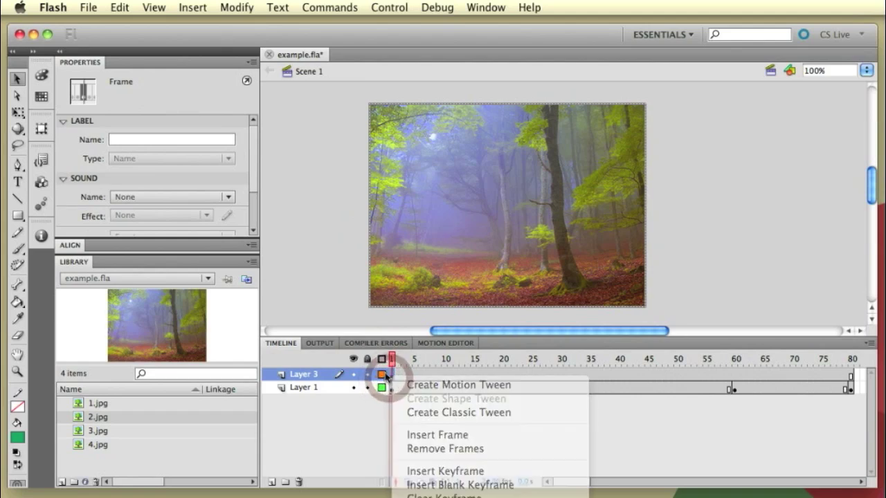
{"action": "mouse_move", "coordinate": [392, 378]}
{"action": "left_mouse_down"}
{"action": "mouse_move", "coordinate": [733, 378]}
{"action": "mouse_move", "coordinate": [722, 369]}
{"action": "mouse_move", "coordinate": [406, 374]}
{"action": "mouse_move", "coordinate": [648, 369]}
{"action": "mouse_move", "coordinate": [826, 379]}
{"action": "mouse_move", "coordinate": [757, 381]}
{"action": "mouse_move", "coordinate": [771, 385]}
{"action": "left_mouse_up"}
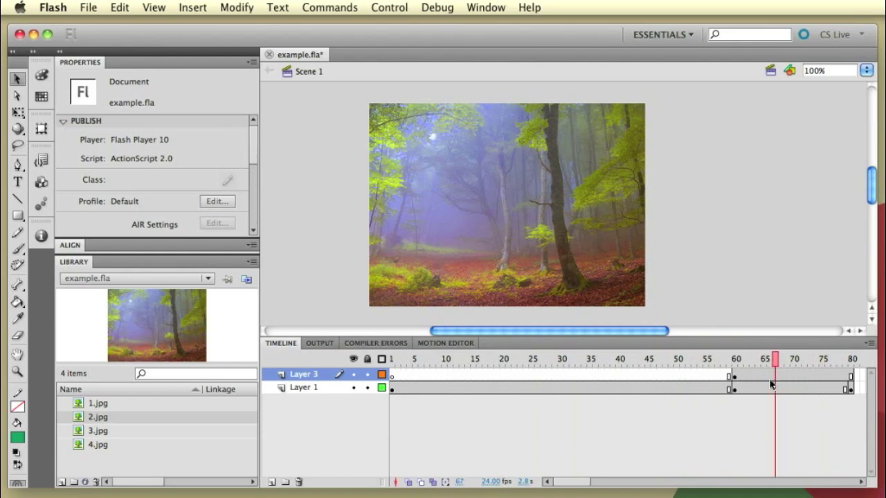
- Insert a keyframe at frame 80 on Layer 3
{"action": "scroll", "coordinate": [758, 385], "scroll_direction": "right", "scroll_amount": 3}
{"action": "scroll", "coordinate": [753, 384], "scroll_direction": "right", "scroll_amount": 3}
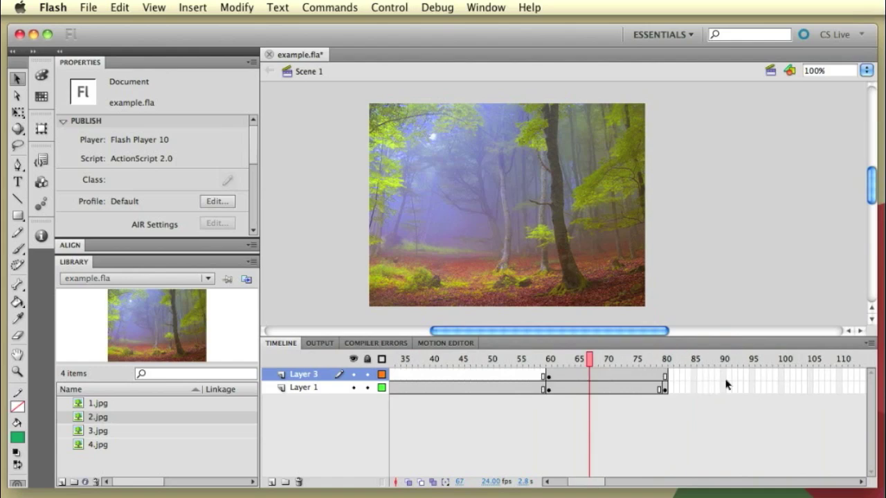
{"action": "scroll", "coordinate": [705, 385], "scroll_direction": "right", "scroll_amount": 3}
{"action": "scroll", "coordinate": [696, 381], "scroll_direction": "right", "scroll_amount": 3}
{"action": "scroll", "coordinate": [694, 382], "scroll_direction": "left", "scroll_amount": 3}
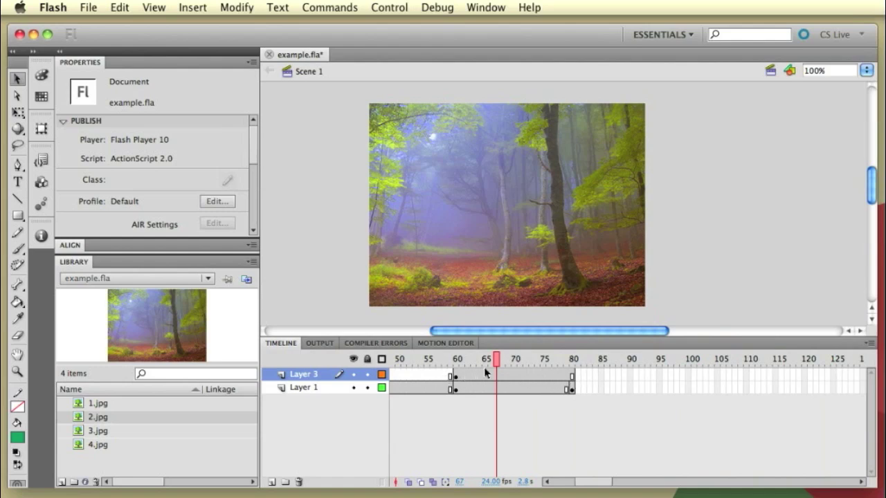
{"action": "left_click_drag", "start_coordinate": [494, 367], "coordinate": [571, 366]}
{"action": "right_click", "coordinate": [572, 375]}
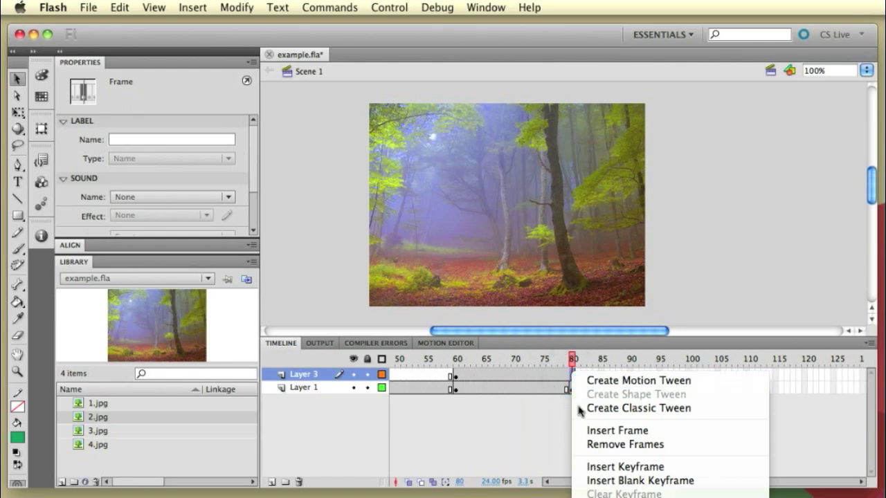
{"action": "left_click", "coordinate": [589, 466]}
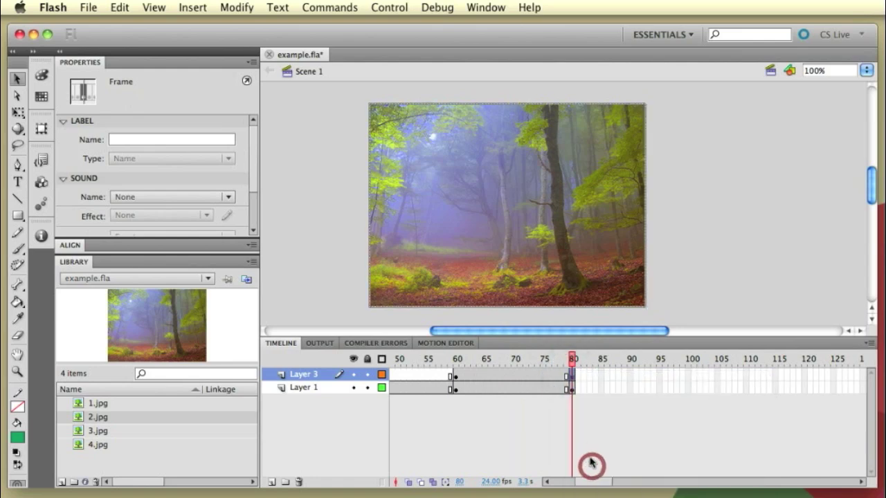
{"action": "mouse_move", "coordinate": [571, 360]}
{"action": "left_mouse_down"}
{"action": "mouse_move", "coordinate": [455, 360]}
{"action": "mouse_move", "coordinate": [577, 369]}
{"action": "left_mouse_up"}
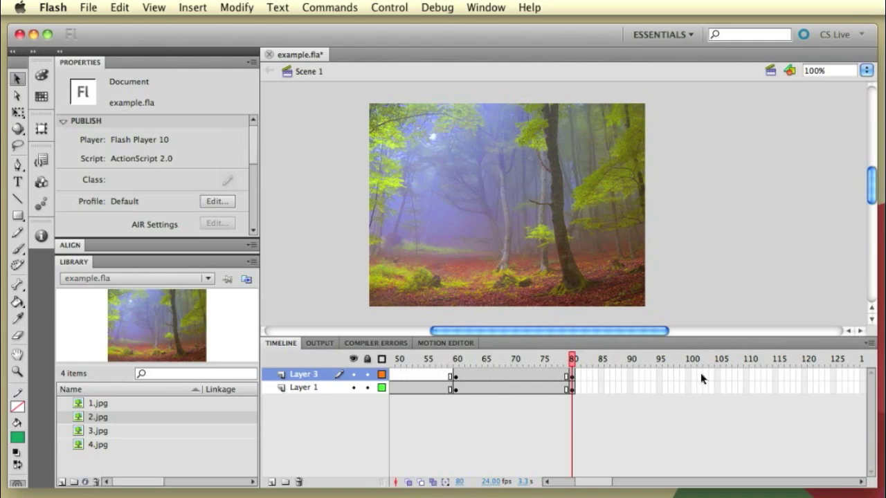
- Insert a keyframe at frame 140 on Layer 3, then scroll the timeline back toward frame 1
{"action": "scroll", "coordinate": [701, 377], "scroll_direction": "right", "scroll_amount": 5}
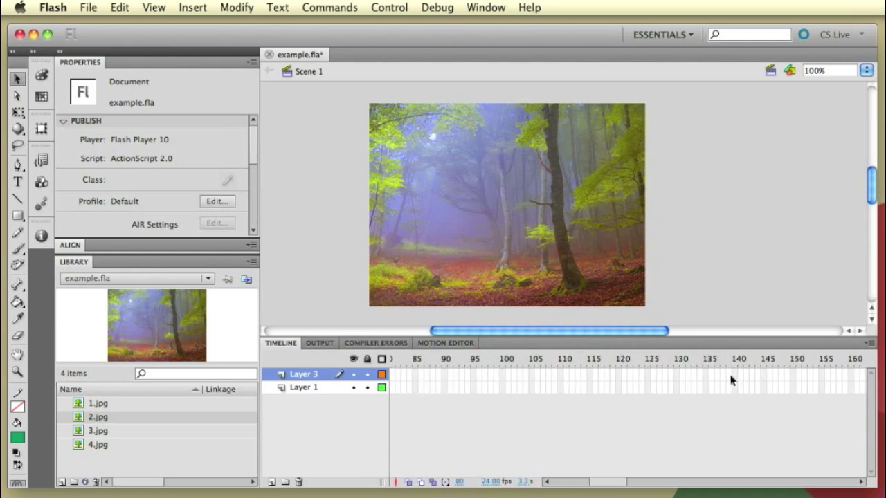
{"action": "scroll", "coordinate": [730, 378], "scroll_direction": "right", "scroll_amount": 6}
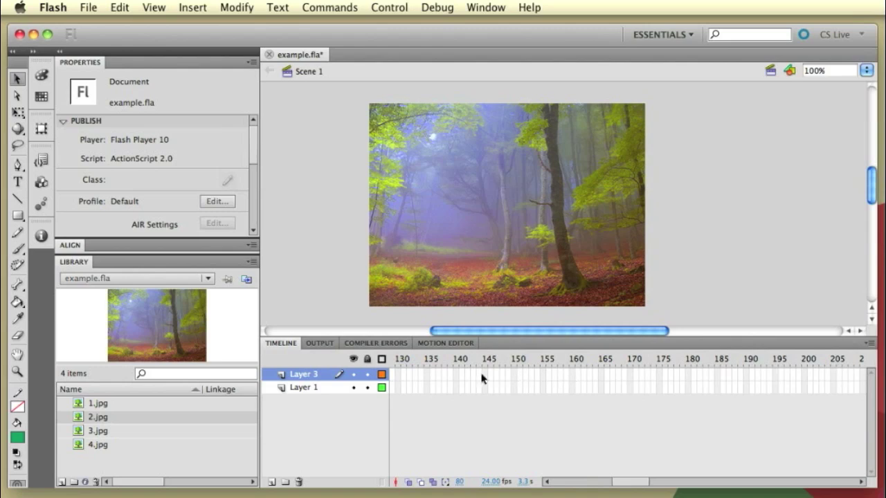
{"action": "right_click", "coordinate": [457, 377]}
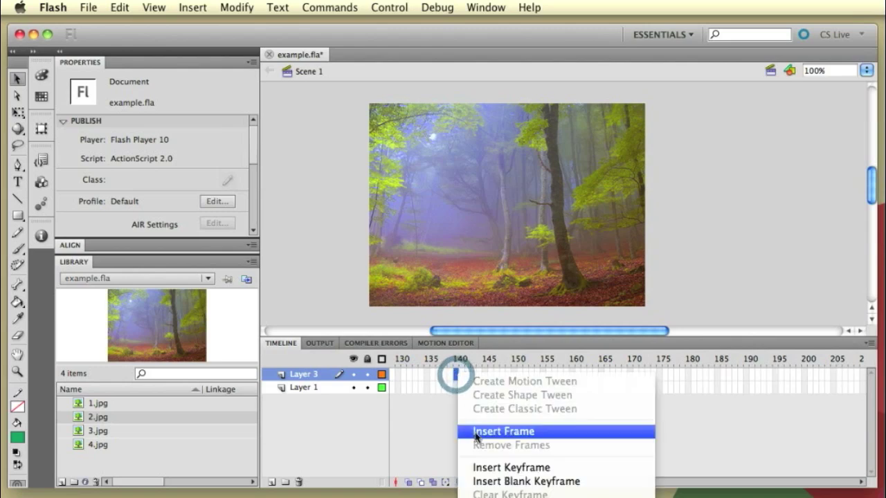
{"action": "left_click", "coordinate": [486, 467]}
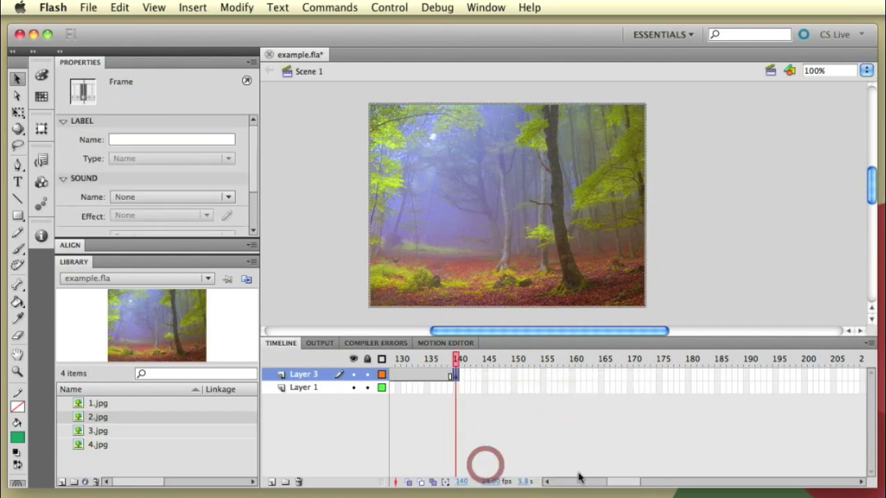
{"action": "left_click_drag", "start_coordinate": [612, 482], "coordinate": [614, 479]}
{"action": "left_click_drag", "start_coordinate": [562, 486], "coordinate": [545, 480]}
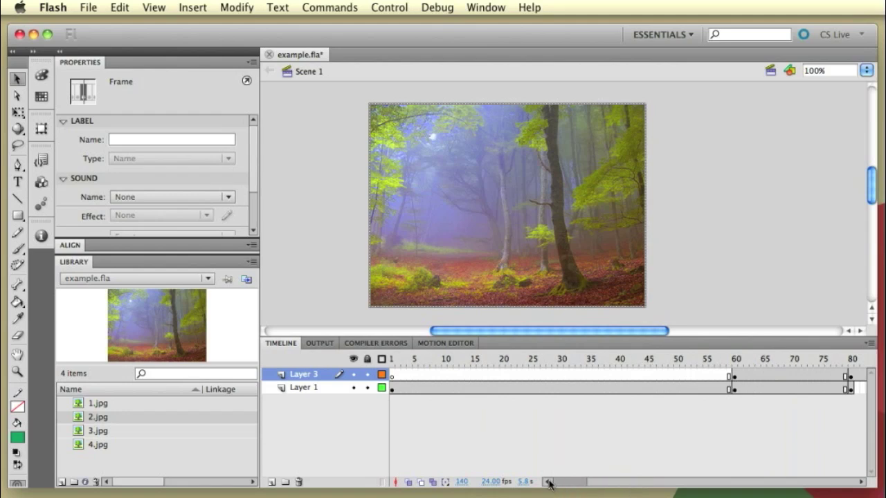
{"action": "left_click", "coordinate": [392, 375]}
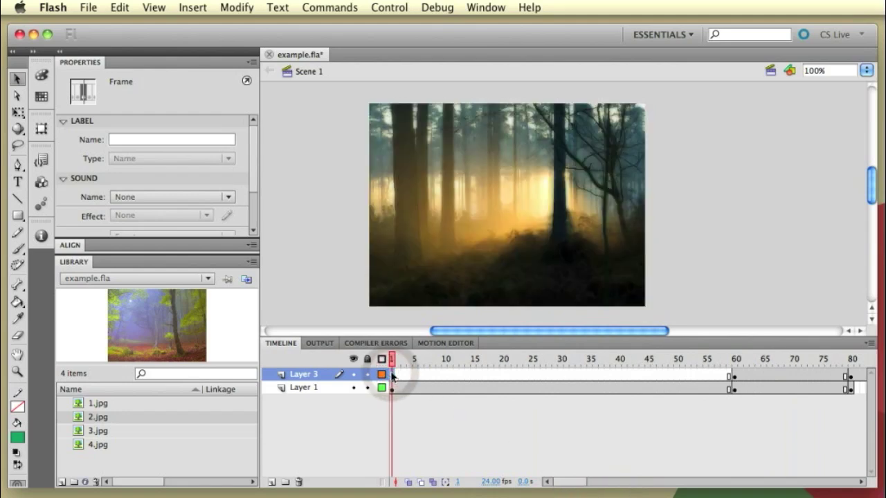
{"action": "key", "text": "period"}
{"action": "key", "text": "Return"}
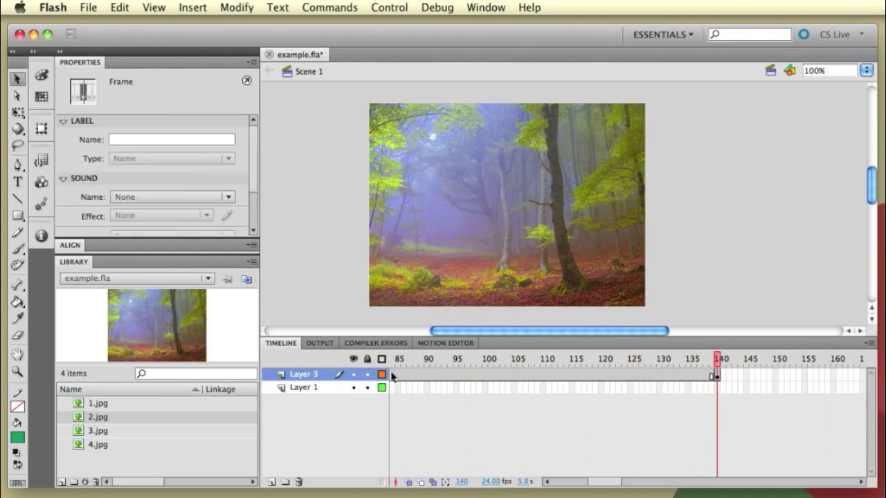
{"action": "scroll", "coordinate": [474, 411], "scroll_direction": "left", "scroll_amount": 10}
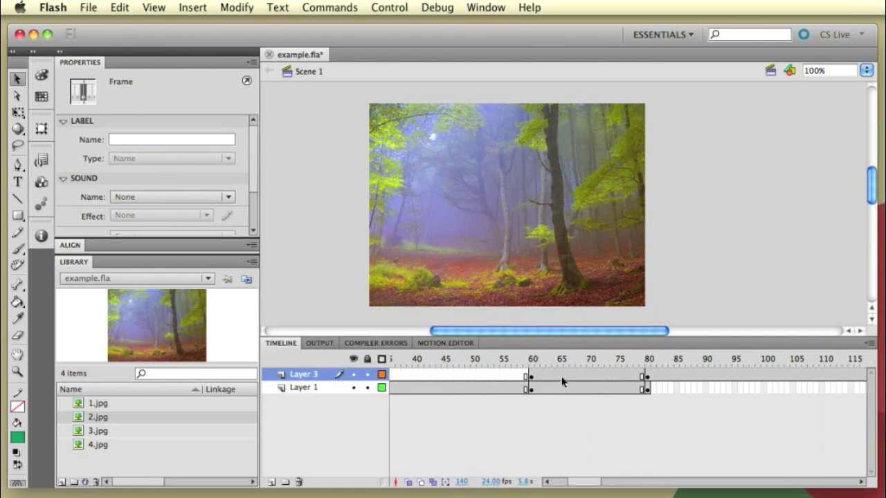
{"action": "left_click", "coordinate": [530, 377]}
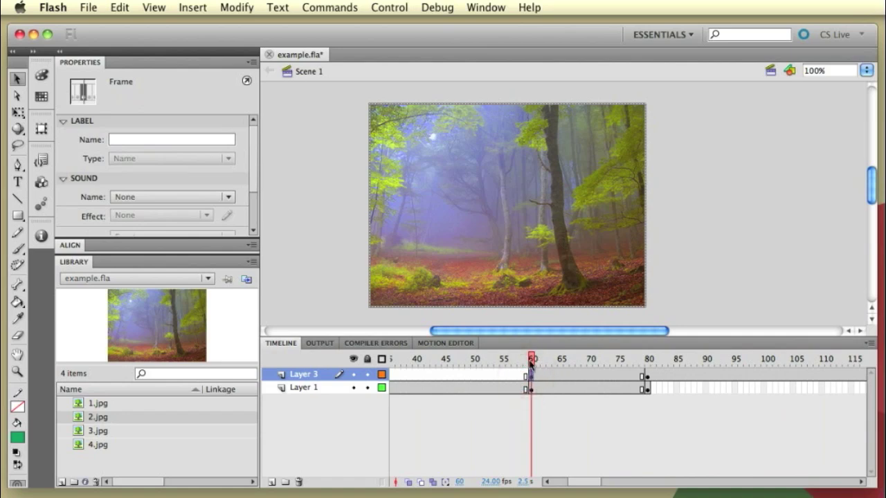
{"action": "left_click", "coordinate": [530, 362]}
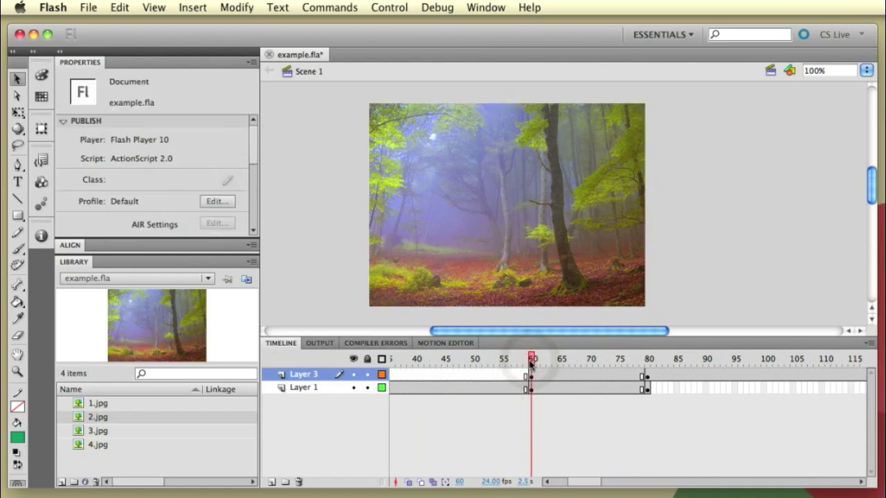
{"action": "left_click_drag", "start_coordinate": [530, 362], "coordinate": [647, 366]}
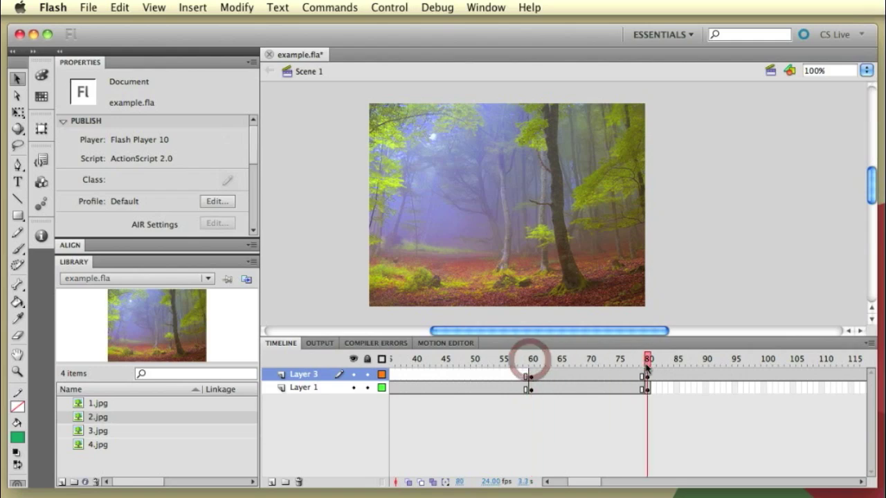
- Create a classic tween on Layer 3 from frame 60 to 80 and scrub through it
{"action": "right_click", "coordinate": [586, 377]}
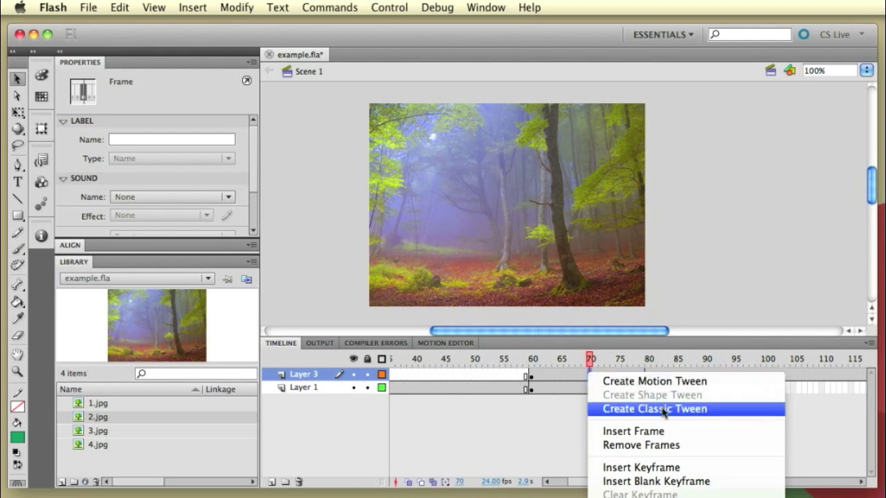
{"action": "left_click", "coordinate": [625, 412]}
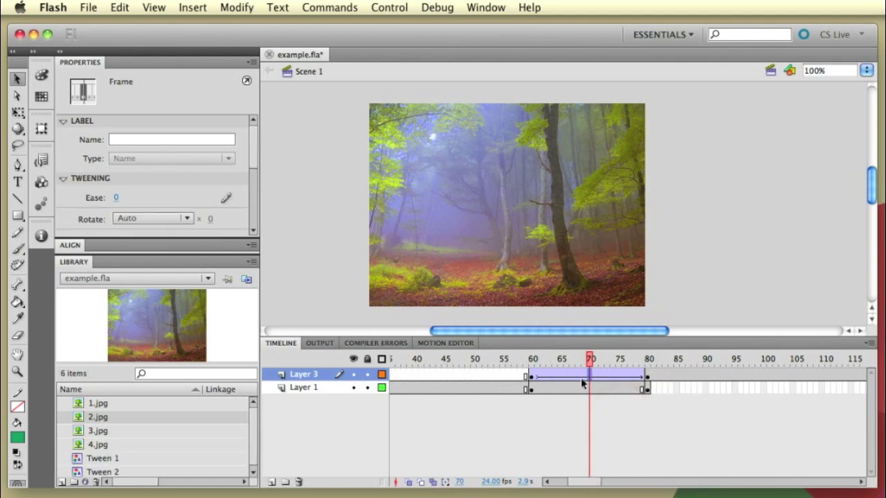
{"action": "left_click", "coordinate": [588, 361]}
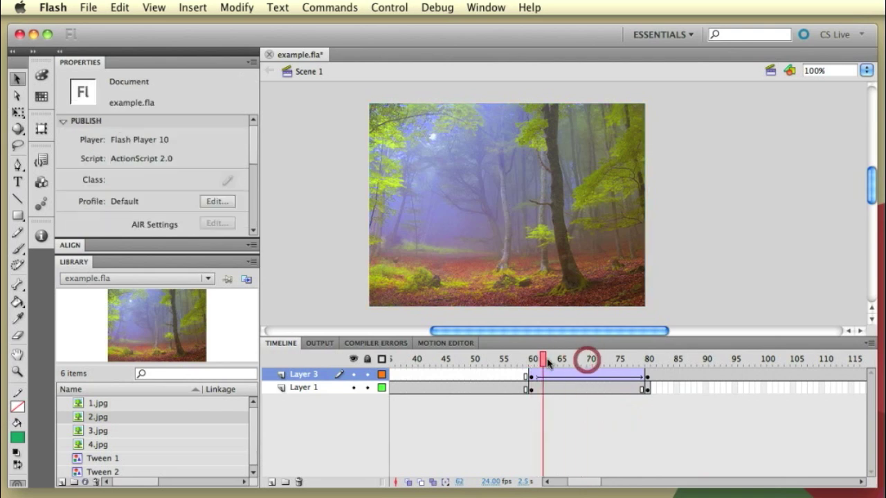
{"action": "left_click_drag", "start_coordinate": [638, 364], "coordinate": [532, 382]}
- Give the frame-60 2.jpg instance an Alpha colour effect of 0%
{"action": "left_click", "coordinate": [531, 379]}
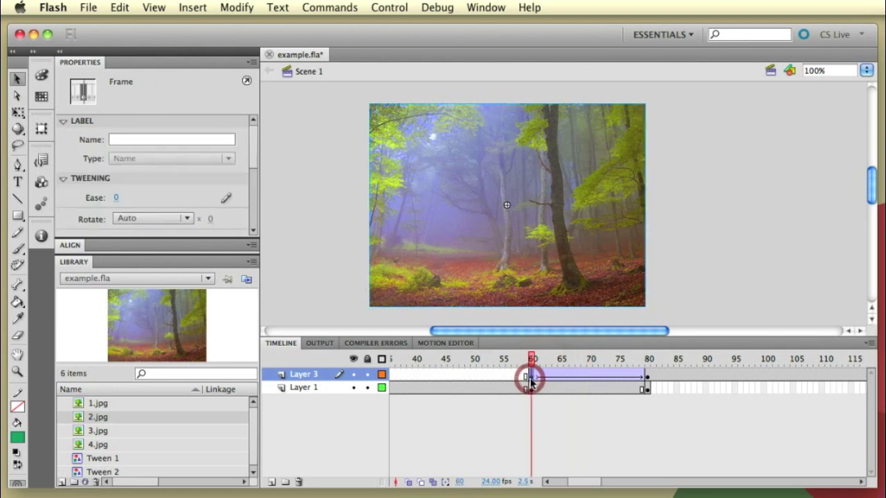
{"action": "left_click", "coordinate": [523, 287]}
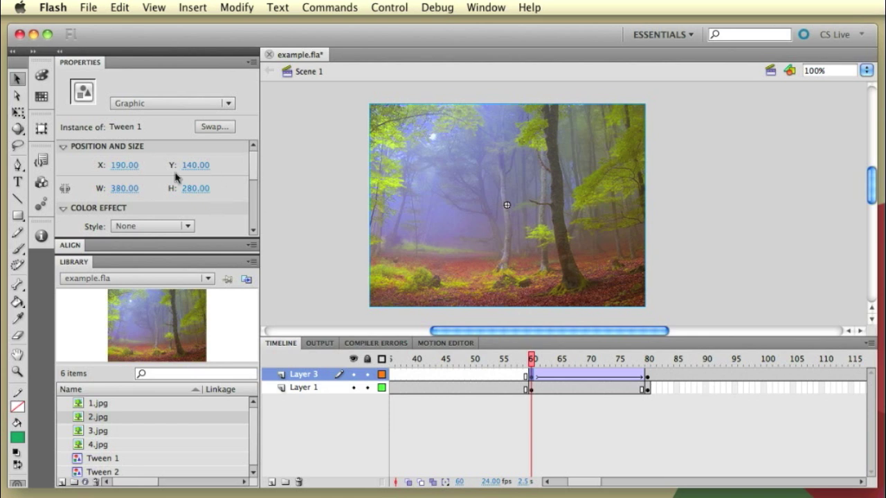
{"action": "left_click", "coordinate": [250, 172]}
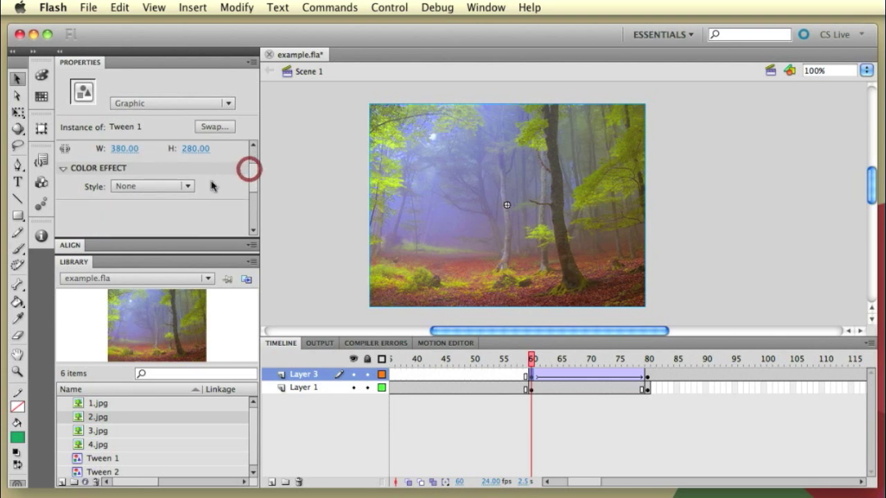
{"action": "left_click", "coordinate": [310, 191]}
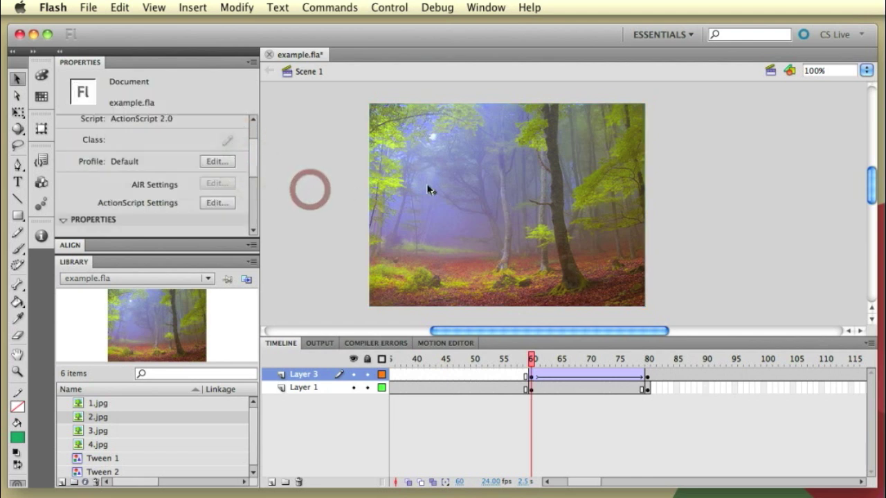
{"action": "scroll", "coordinate": [251, 158], "scroll_direction": "down", "scroll_amount": 5}
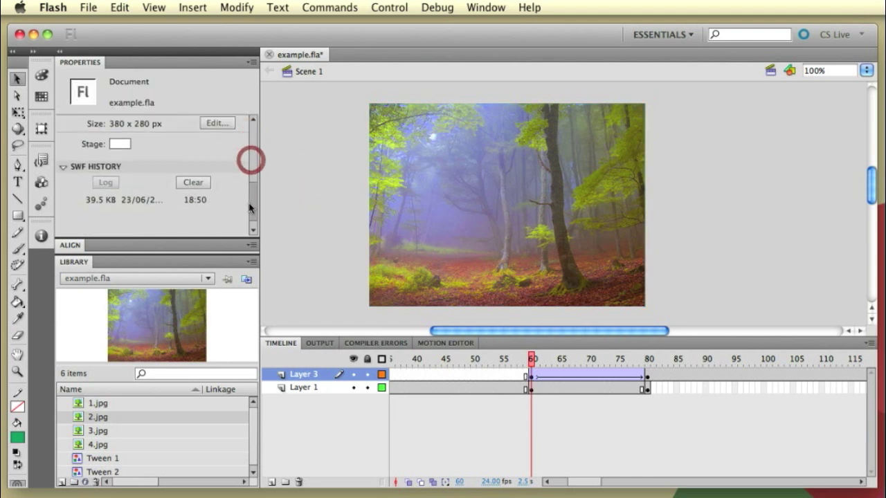
{"action": "scroll", "coordinate": [252, 159], "scroll_direction": "up", "scroll_amount": 5}
{"action": "scroll", "coordinate": [247, 145], "scroll_direction": "up", "scroll_amount": 1}
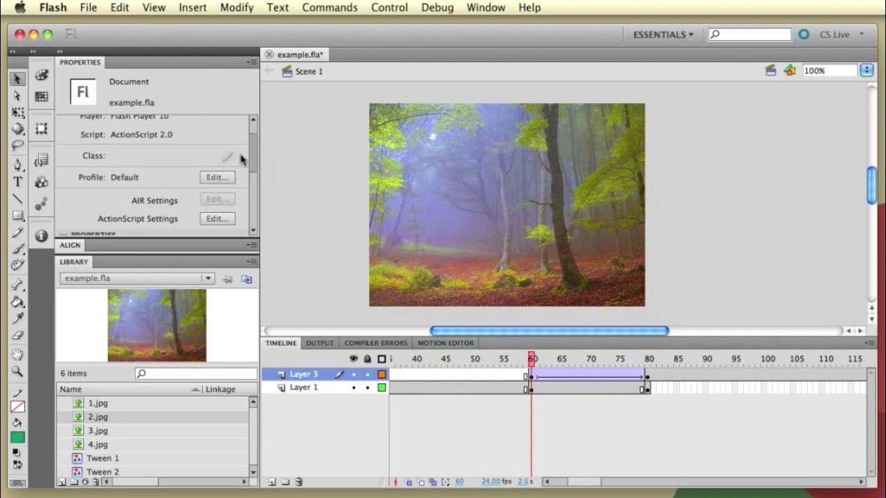
{"action": "scroll", "coordinate": [242, 161], "scroll_direction": "down", "scroll_amount": 2}
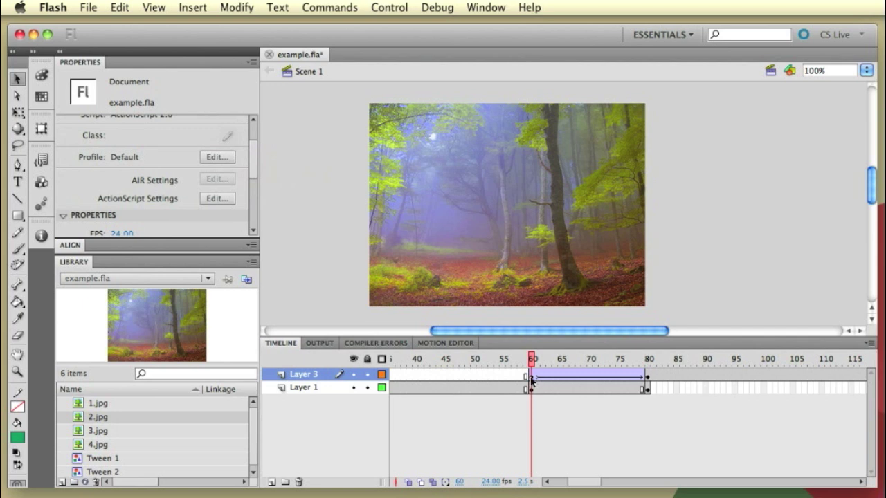
{"action": "left_click", "coordinate": [510, 229]}
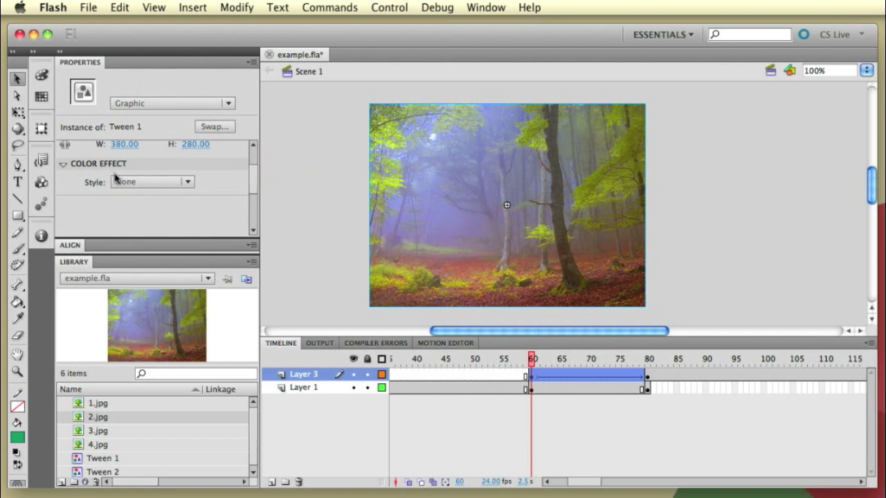
{"action": "left_click", "coordinate": [188, 182]}
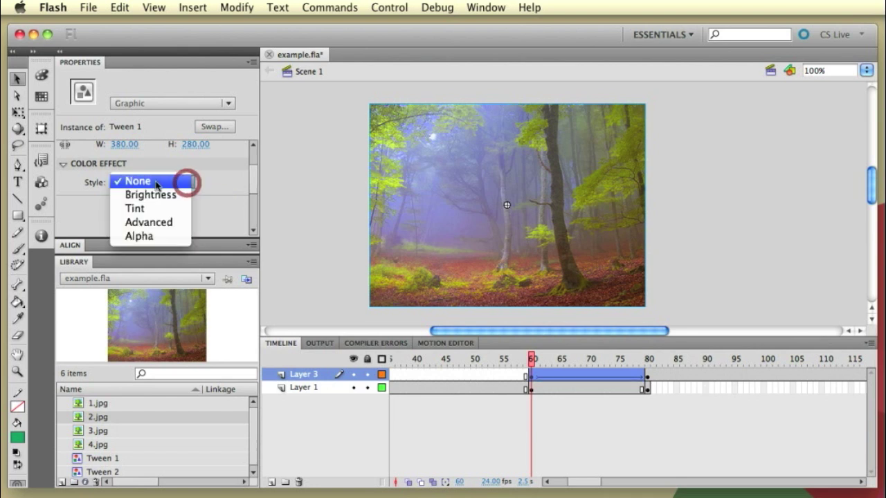
{"action": "left_click", "coordinate": [154, 235]}
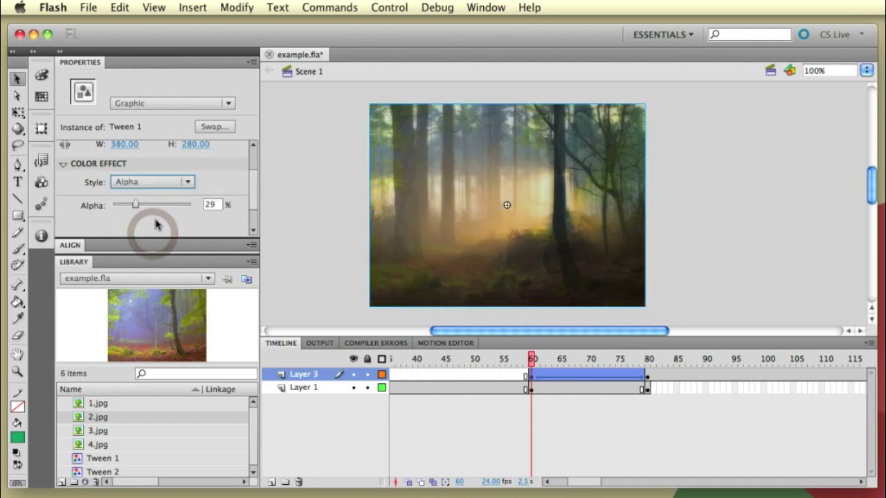
{"action": "left_click_drag", "start_coordinate": [137, 207], "coordinate": [107, 207]}
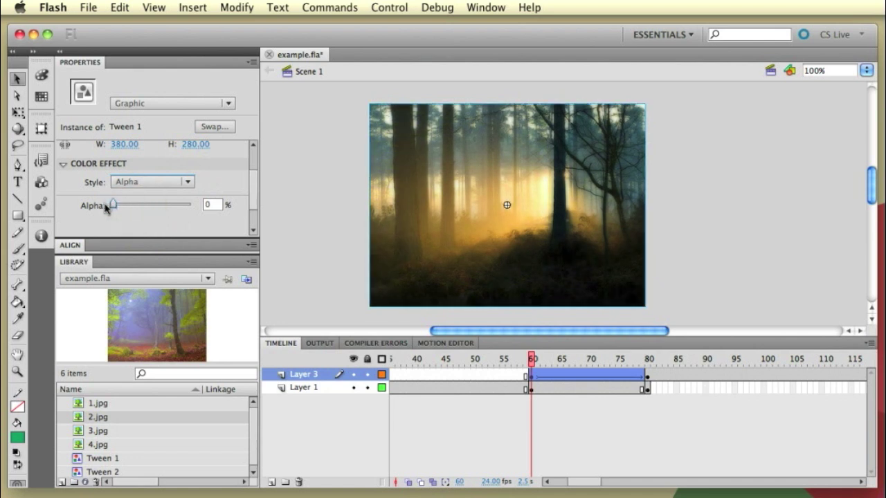
- Scrub frames 60 to 80 to preview the photo fading in
{"action": "left_click", "coordinate": [696, 225]}
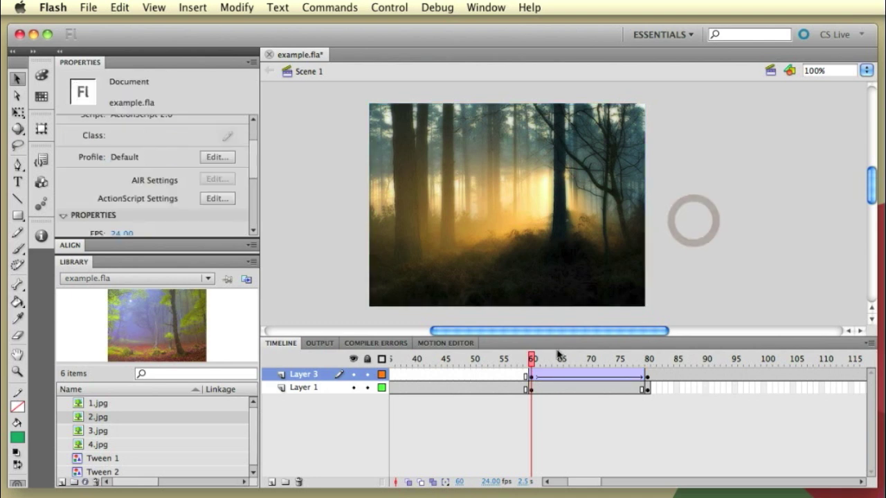
{"action": "left_click_drag", "start_coordinate": [533, 359], "coordinate": [555, 360]}
{"action": "left_click", "coordinate": [530, 378]}
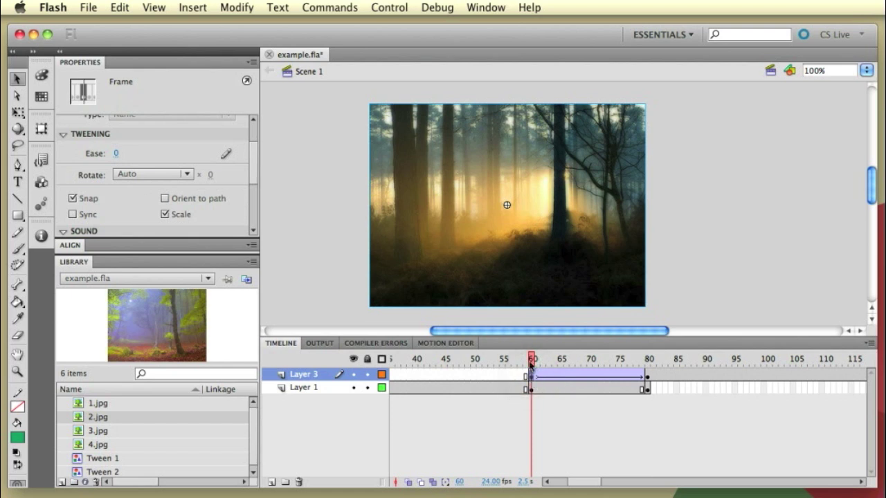
{"action": "mouse_move", "coordinate": [531, 365]}
{"action": "left_mouse_down"}
{"action": "mouse_move", "coordinate": [649, 367]}
{"action": "mouse_move", "coordinate": [531, 365]}
{"action": "mouse_move", "coordinate": [646, 366]}
{"action": "mouse_move", "coordinate": [539, 369]}
{"action": "left_mouse_up"}
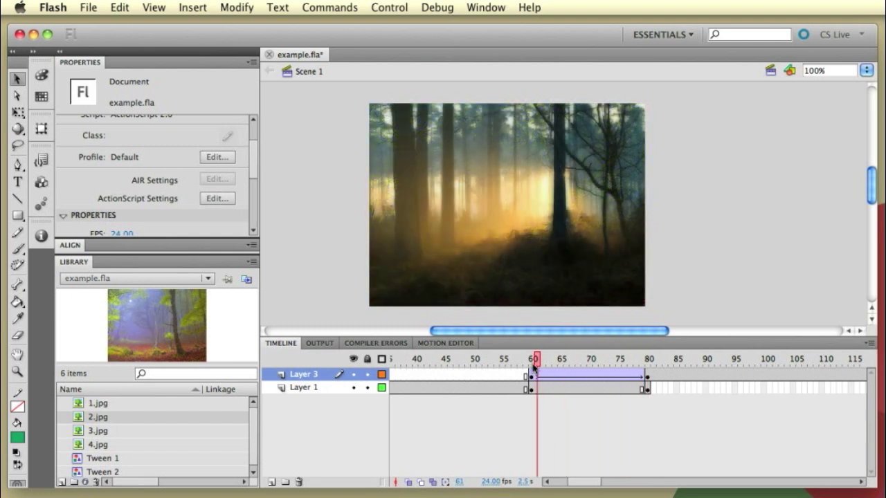
- Insert a keyframe at frame 160 on Layer 3, extending the 2.jpg photo to that frame
{"action": "scroll", "coordinate": [526, 393], "scroll_direction": "left", "scroll_amount": 3}
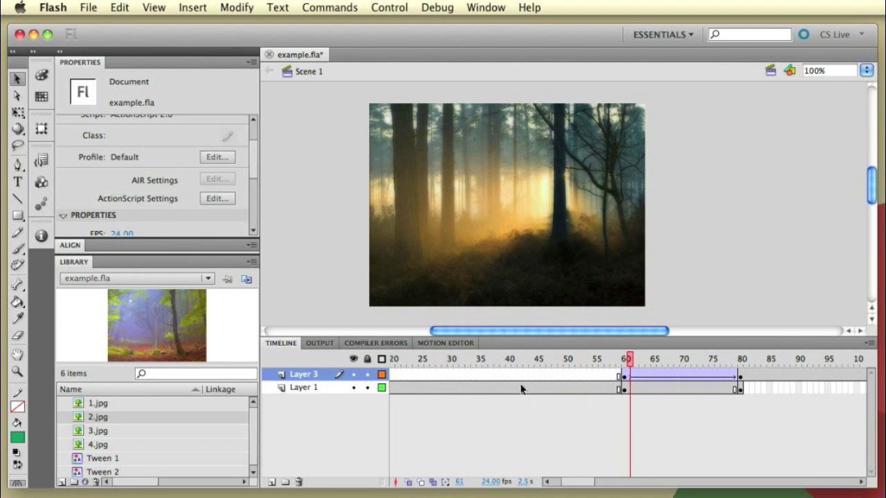
{"action": "scroll", "coordinate": [526, 393], "scroll_direction": "right", "scroll_amount": 6}
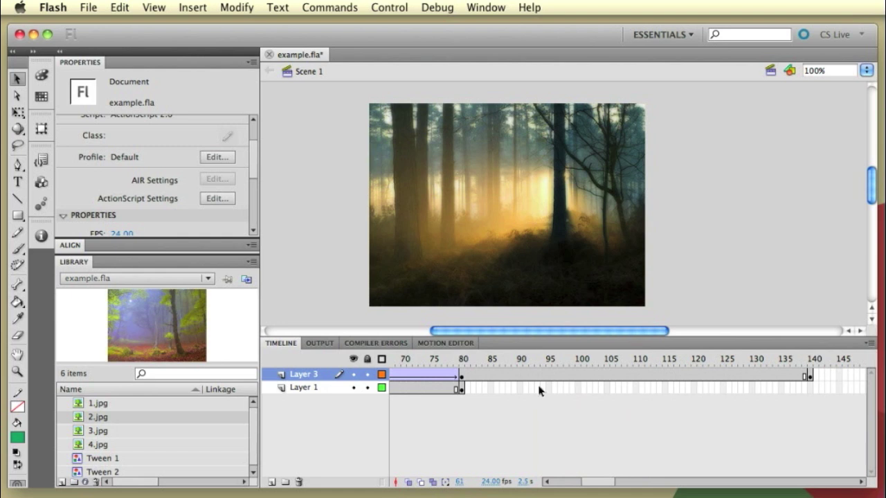
{"action": "scroll", "coordinate": [539, 391], "scroll_direction": "right", "scroll_amount": 10}
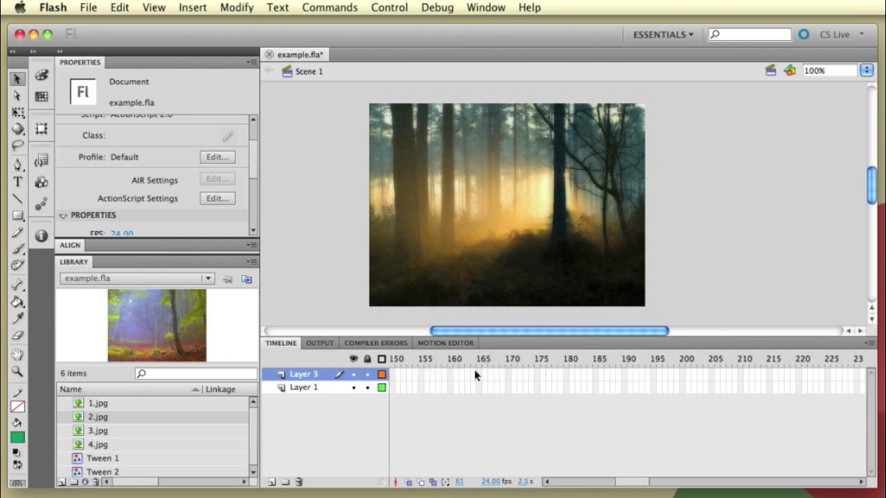
{"action": "scroll", "coordinate": [482, 375], "scroll_direction": "left", "scroll_amount": 4}
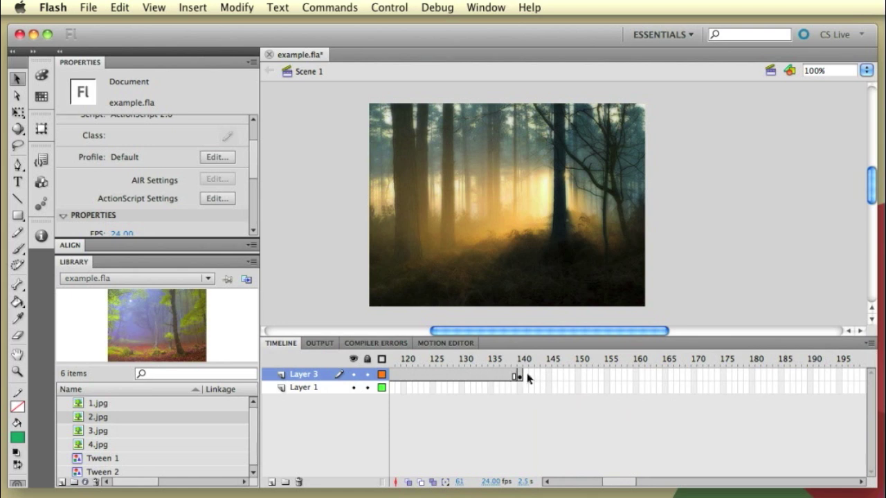
{"action": "left_click", "coordinate": [632, 377]}
{"action": "left_click", "coordinate": [634, 375]}
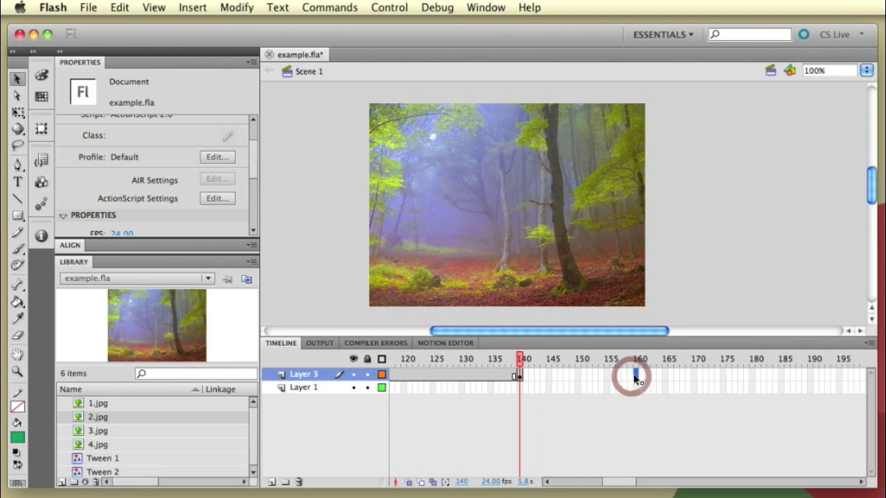
{"action": "left_click", "coordinate": [635, 376]}
{"action": "right_click", "coordinate": [634, 375]}
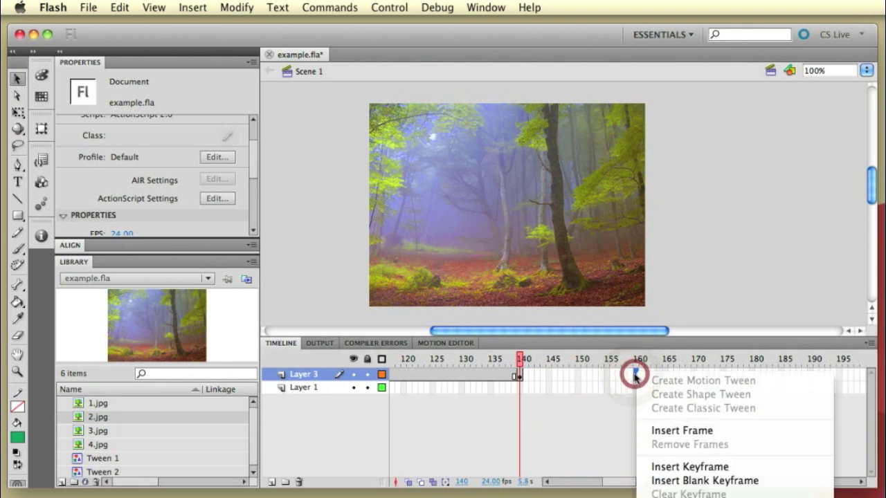
{"action": "left_click", "coordinate": [659, 468]}
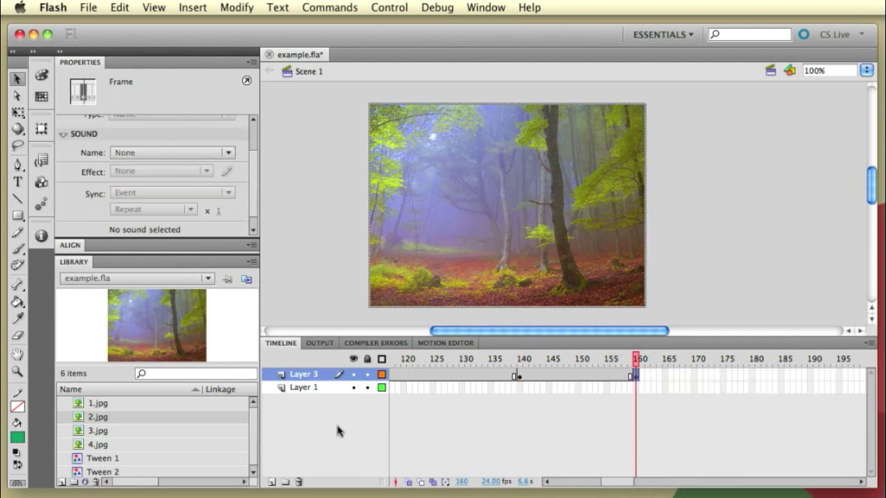
- Add Layer 4 above Layer 3 and make its frame 140 a keyframe
{"action": "left_click", "coordinate": [273, 482]}
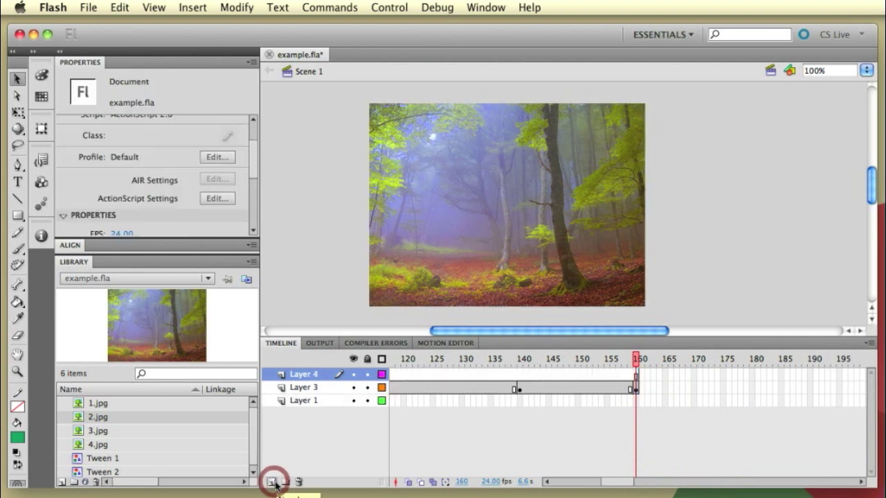
{"action": "left_click", "coordinate": [520, 376]}
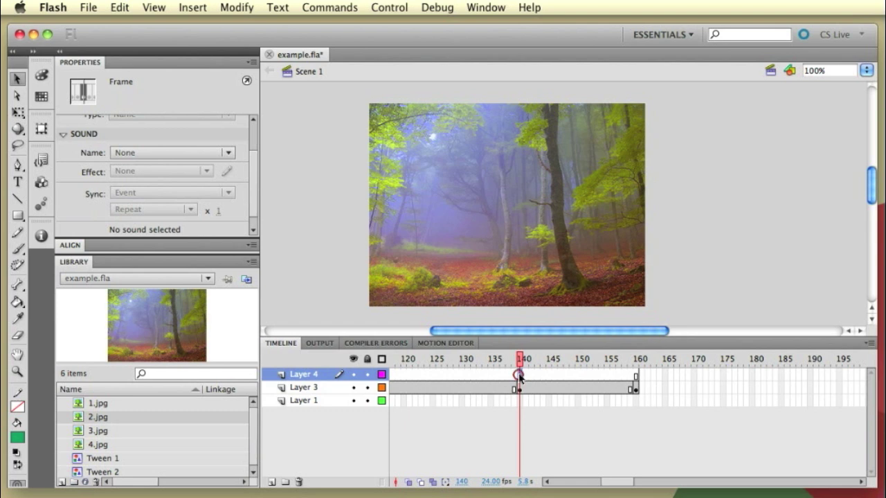
{"action": "right_click", "coordinate": [520, 376]}
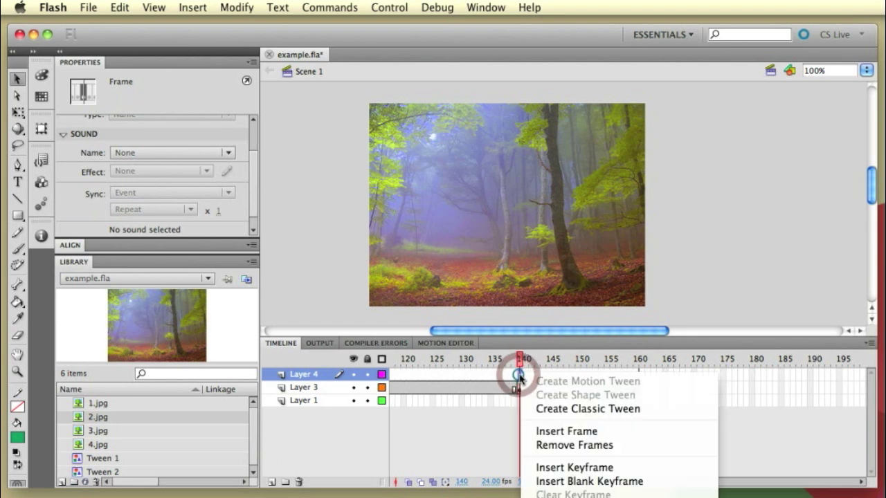
{"action": "left_click", "coordinate": [538, 467]}
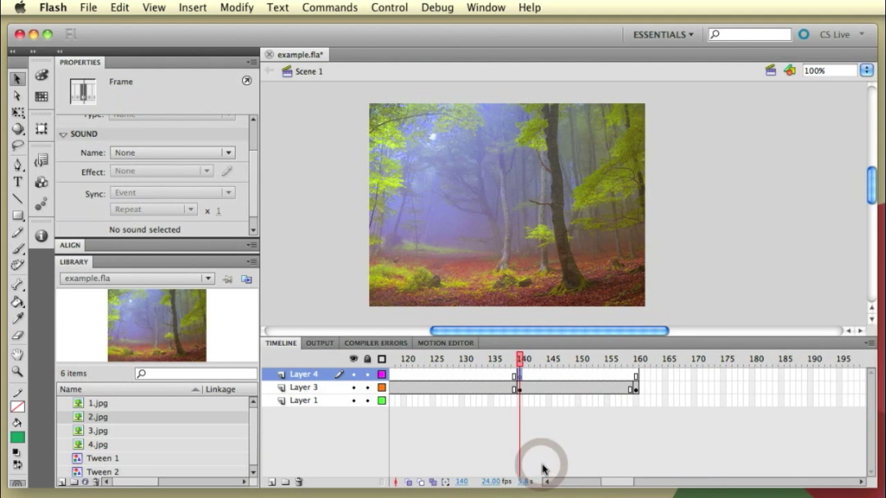
- Place the golden forest photo 3.jpg on the stage and keyframe Layer 4 at frame 160
{"action": "left_click", "coordinate": [79, 431]}
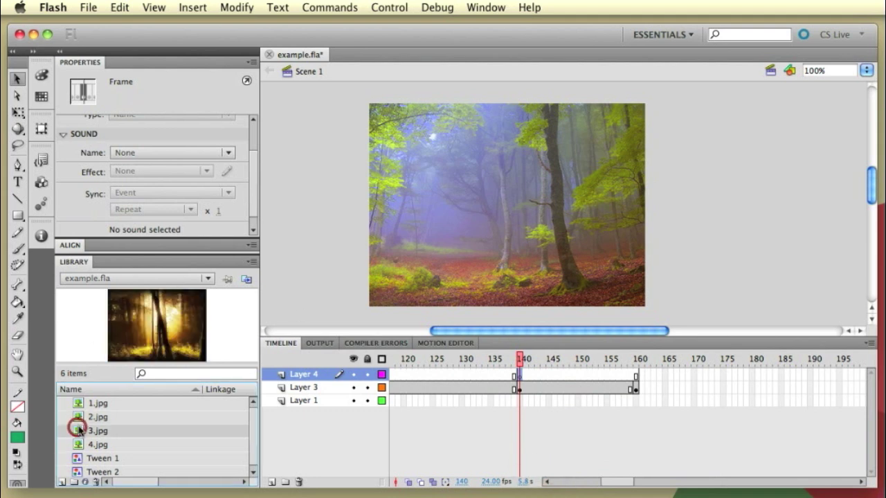
{"action": "left_click_drag", "start_coordinate": [80, 431], "coordinate": [434, 216]}
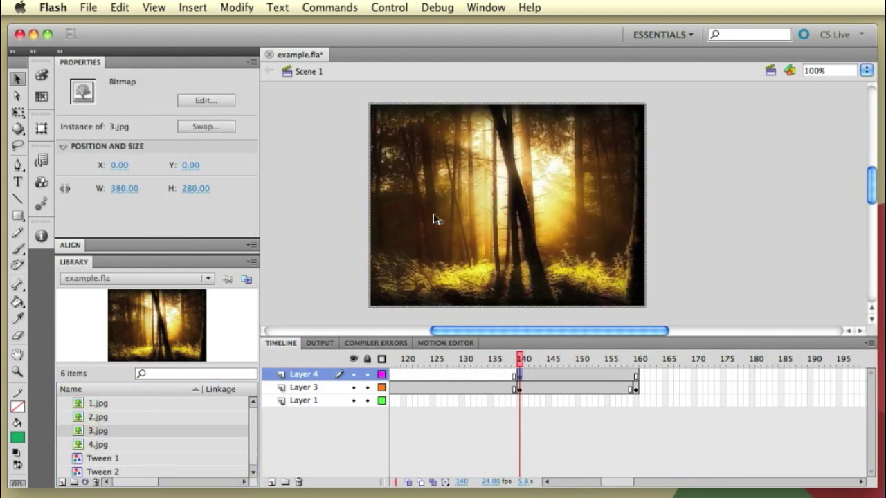
{"action": "right_click", "coordinate": [635, 377]}
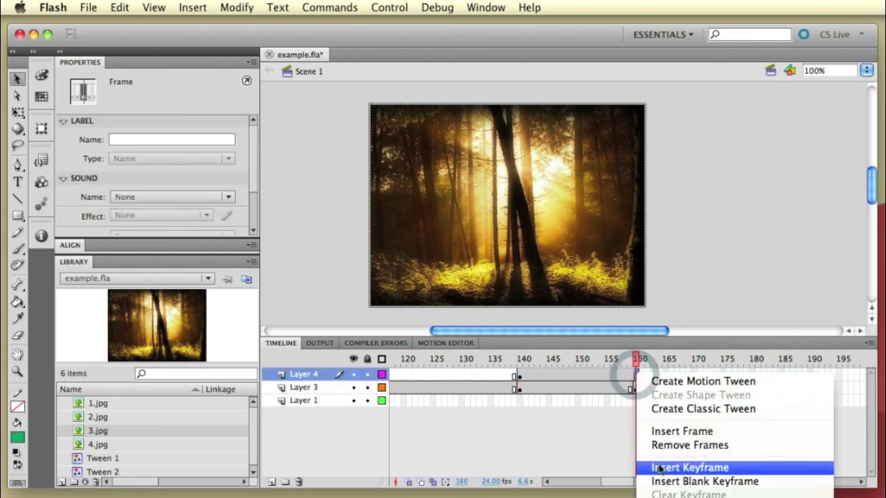
{"action": "left_click", "coordinate": [659, 468]}
{"action": "left_click_drag", "start_coordinate": [636, 358], "coordinate": [526, 363]}
- Insert a keyframe at frame 220 on Layer 4
{"action": "left_click", "coordinate": [636, 359]}
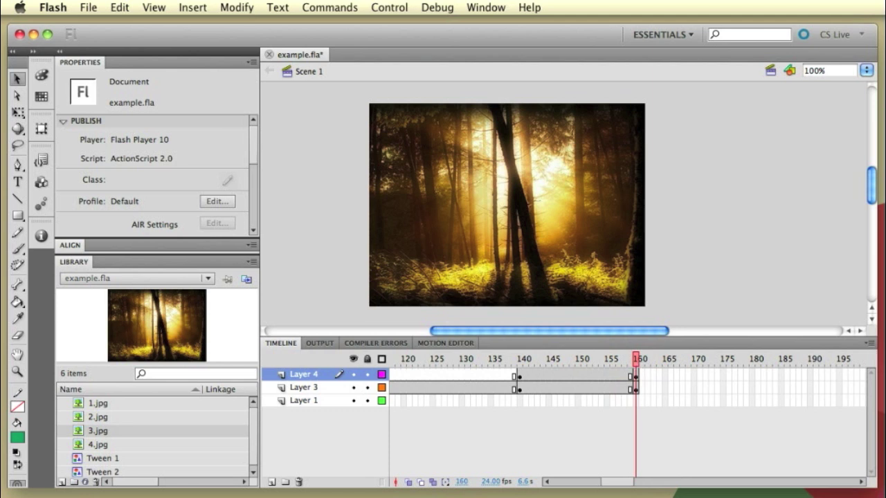
{"action": "scroll", "coordinate": [637, 379], "scroll_direction": "right", "scroll_amount": 3}
{"action": "scroll", "coordinate": [637, 384], "scroll_direction": "right", "scroll_amount": 3}
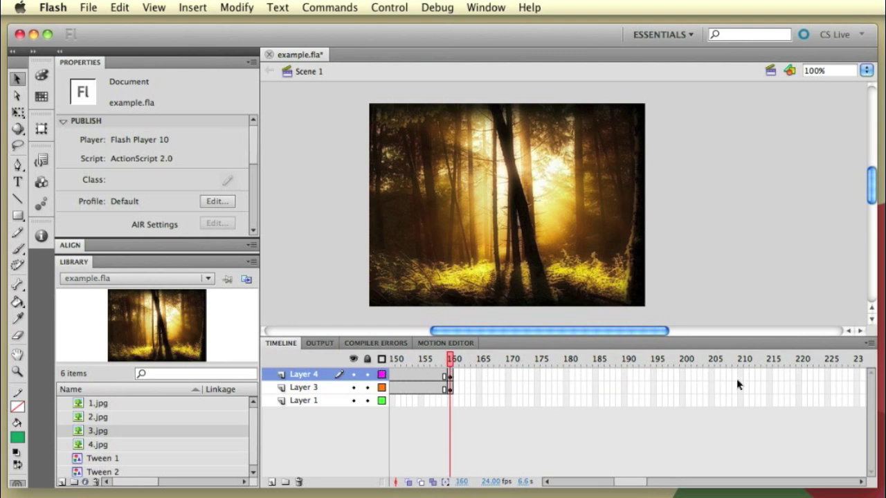
{"action": "scroll", "coordinate": [794, 382], "scroll_direction": "right", "scroll_amount": 3}
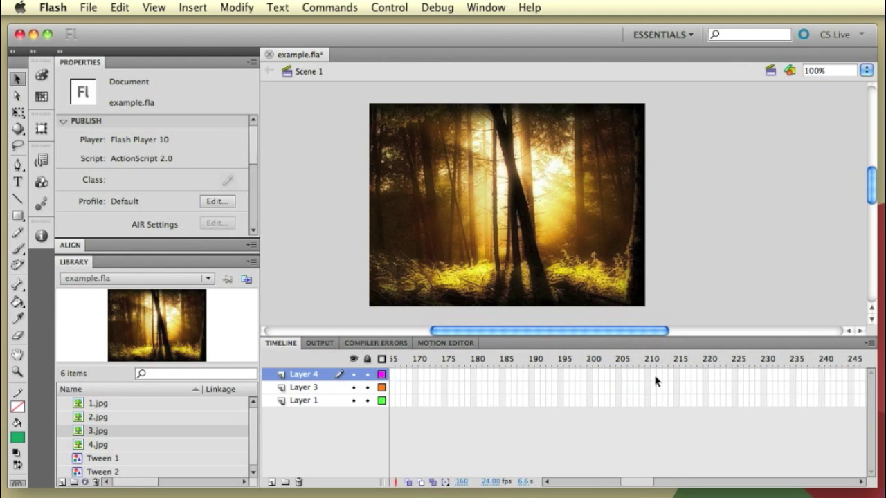
{"action": "right_click", "coordinate": [703, 376]}
{"action": "left_click", "coordinate": [720, 470]}
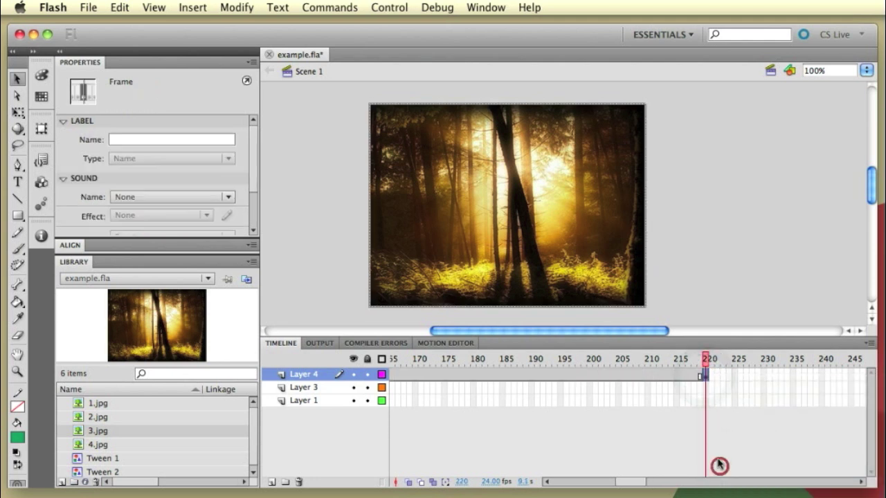
- Create a classic tween on Layer 4 spanning frames 140 to 160
{"action": "scroll", "coordinate": [666, 395], "scroll_direction": "left", "scroll_amount": 9}
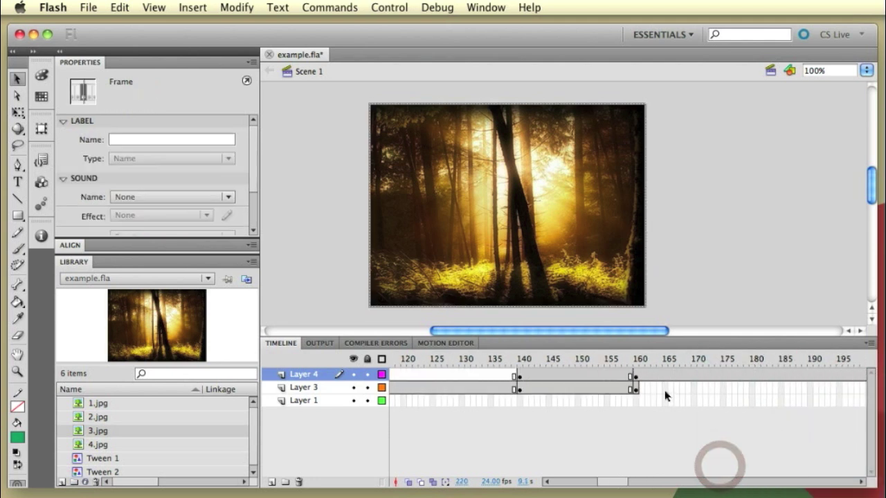
{"action": "right_click", "coordinate": [570, 377]}
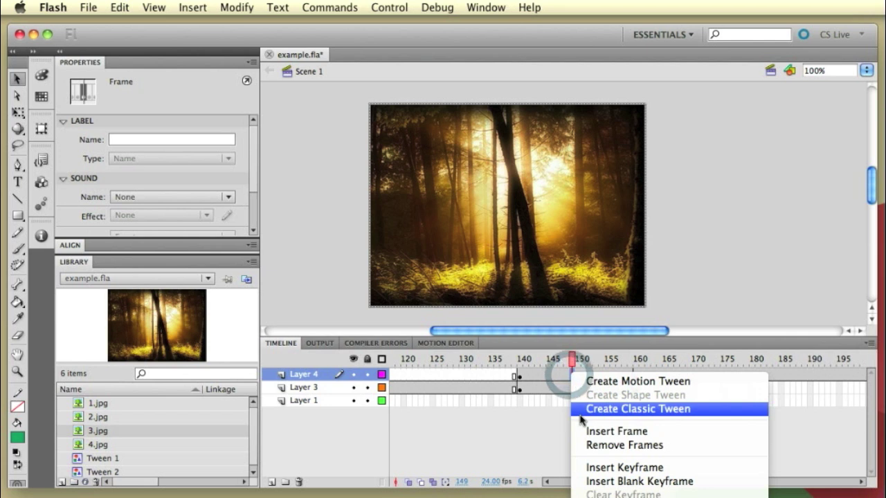
{"action": "left_click", "coordinate": [600, 413]}
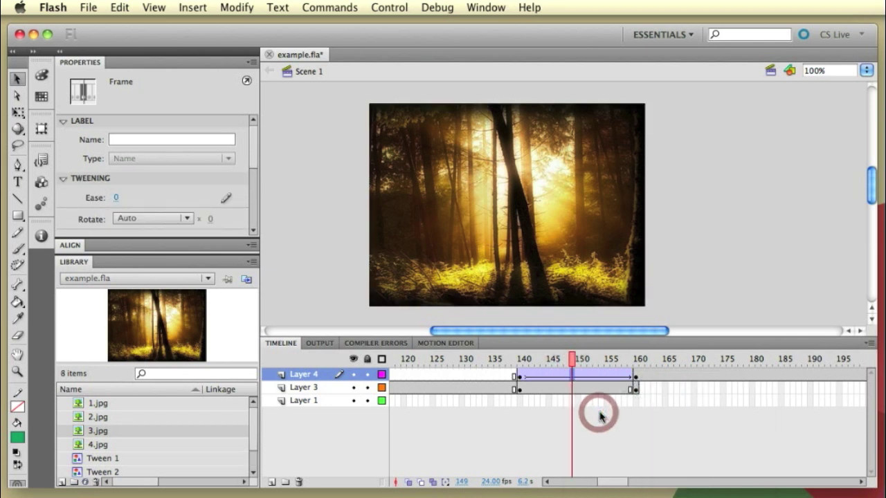
- Set the 3.jpg photo's Color Effect to Alpha 0% at frame 140 and scrub the fade-in
{"action": "left_click", "coordinate": [519, 377]}
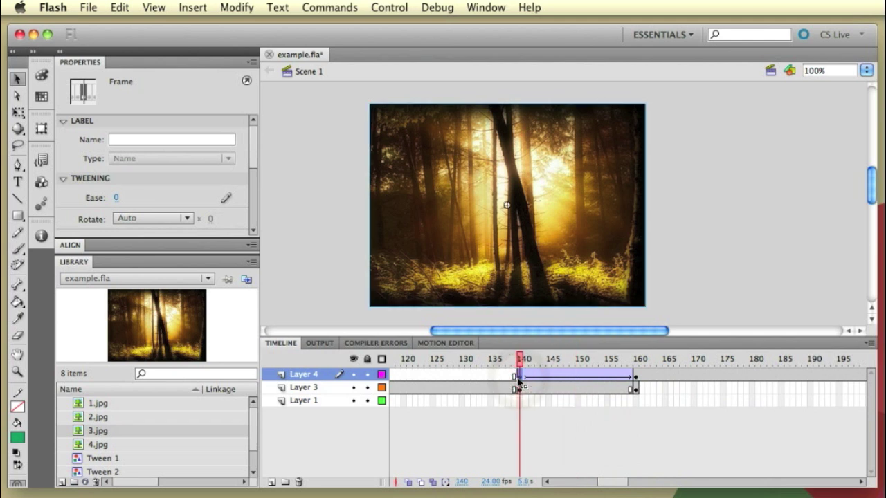
{"action": "left_click", "coordinate": [507, 268]}
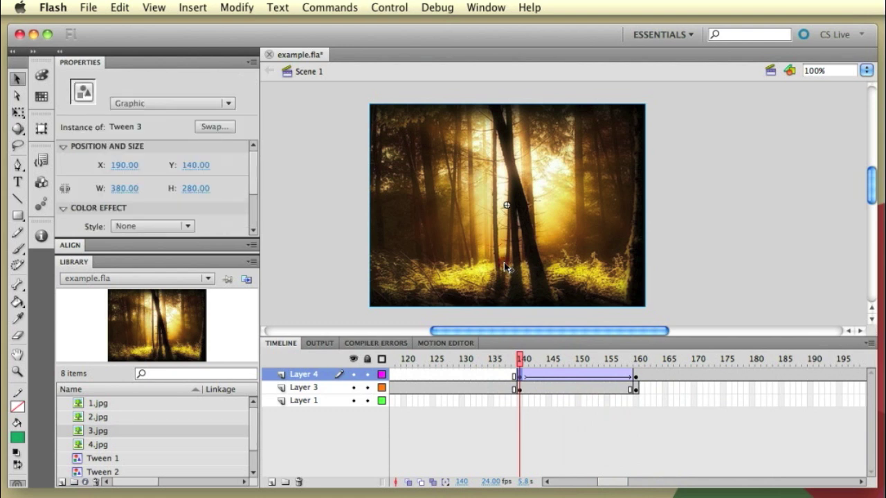
{"action": "scroll", "coordinate": [477, 256], "scroll_direction": "up", "scroll_amount": 1}
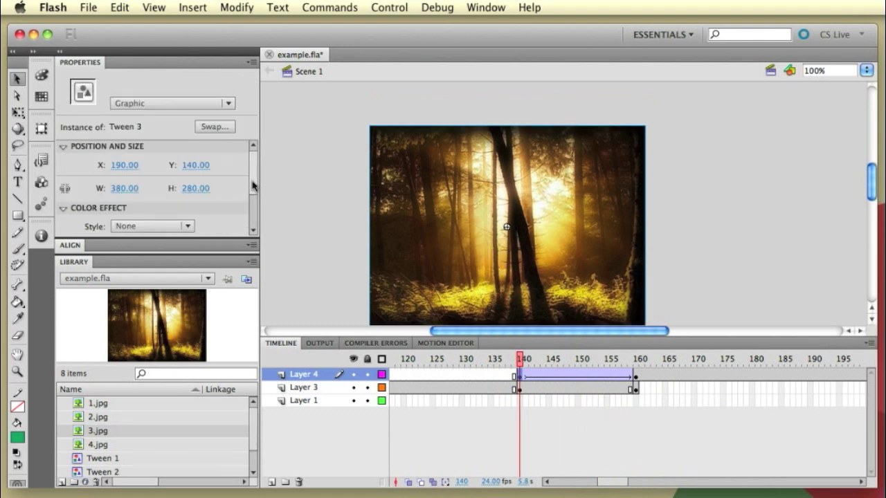
{"action": "left_click_drag", "start_coordinate": [253, 182], "coordinate": [212, 204]}
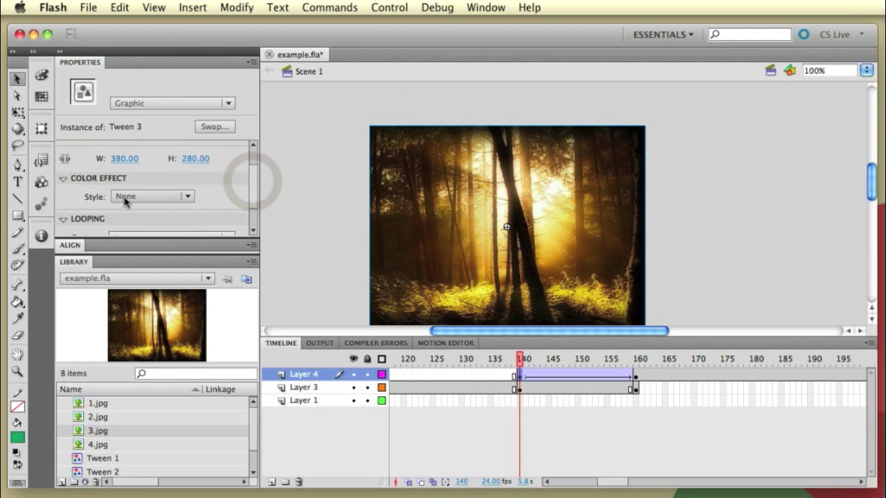
{"action": "left_click", "coordinate": [181, 200]}
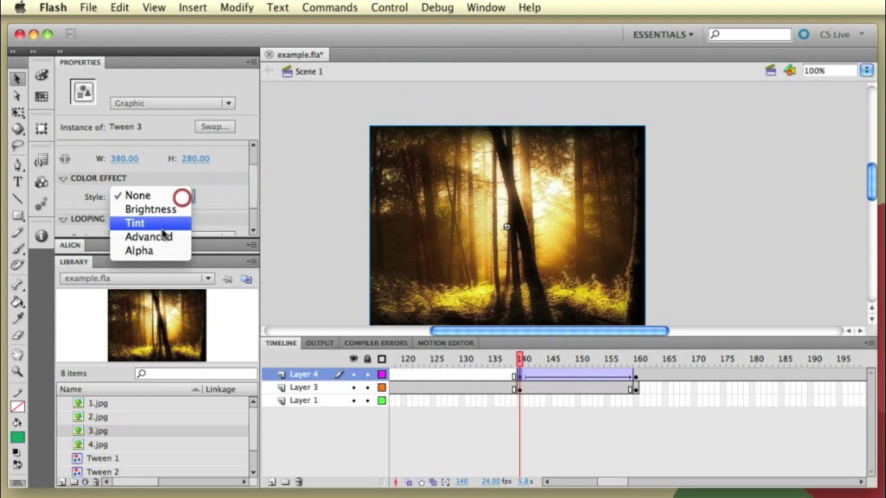
{"action": "left_click", "coordinate": [159, 254]}
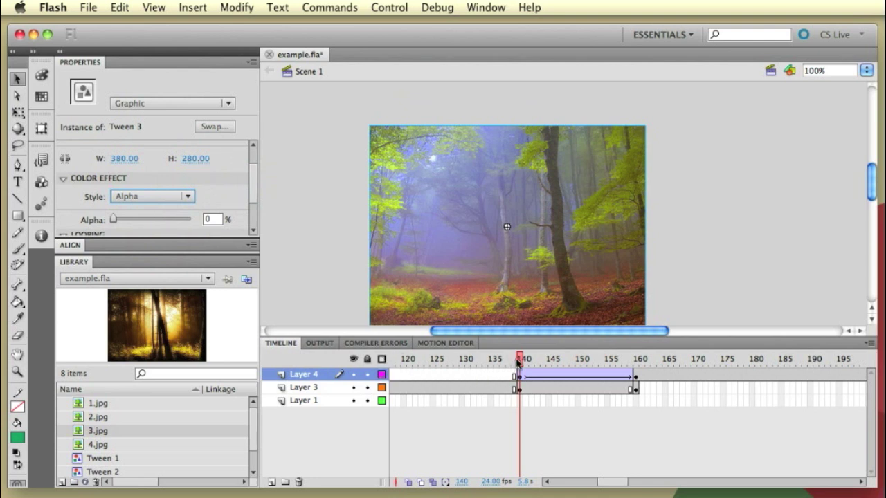
{"action": "left_click_drag", "start_coordinate": [517, 361], "coordinate": [608, 367]}
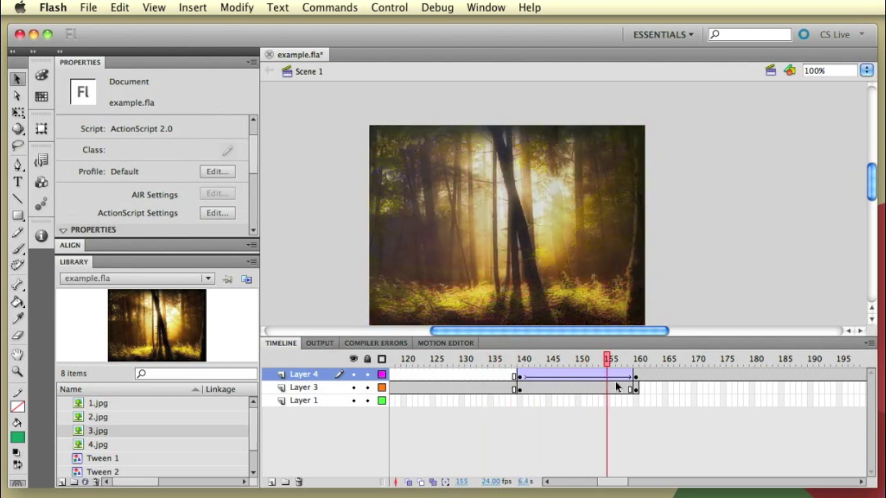
- Keyframe Layer 4 at frame 240 and add a new Layer 5
{"action": "scroll", "coordinate": [612, 381], "scroll_direction": "right", "scroll_amount": 15}
{"action": "scroll", "coordinate": [616, 381], "scroll_direction": "left", "scroll_amount": 2}
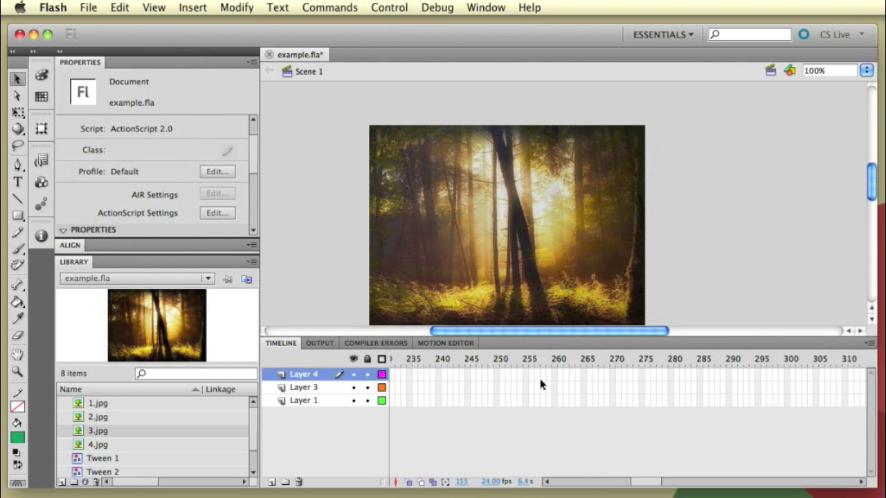
{"action": "scroll", "coordinate": [541, 379], "scroll_direction": "left", "scroll_amount": 6}
{"action": "right_click", "coordinate": [728, 375]}
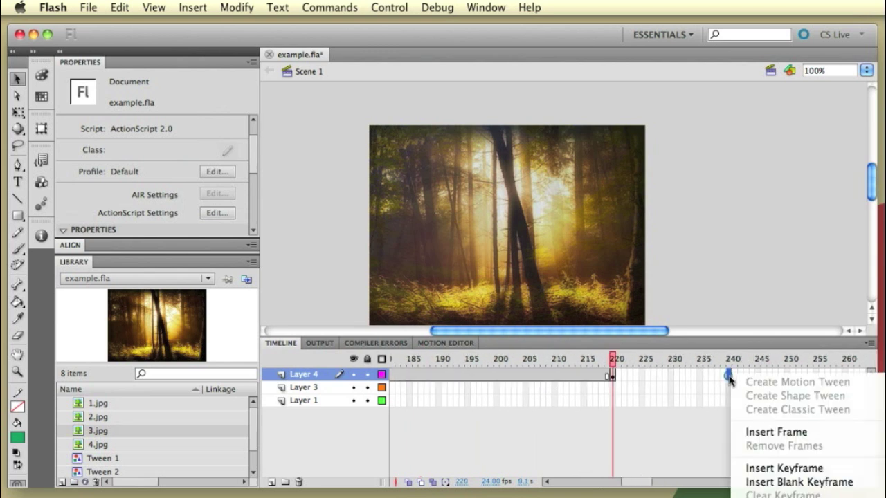
{"action": "left_click", "coordinate": [759, 469]}
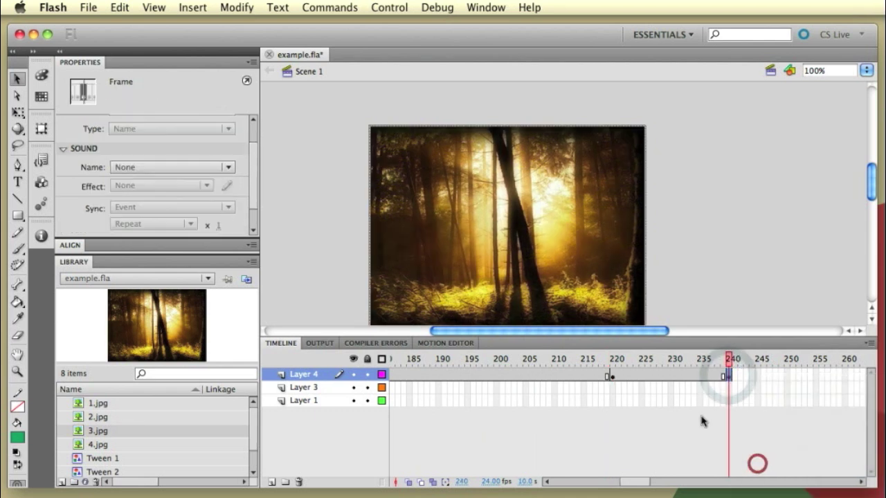
{"action": "left_click", "coordinate": [271, 482]}
- Keyframe Layer 5 at frame 220 and place 4.jpg at the stage's top-left corner (0, 0)
{"action": "right_click", "coordinate": [610, 374]}
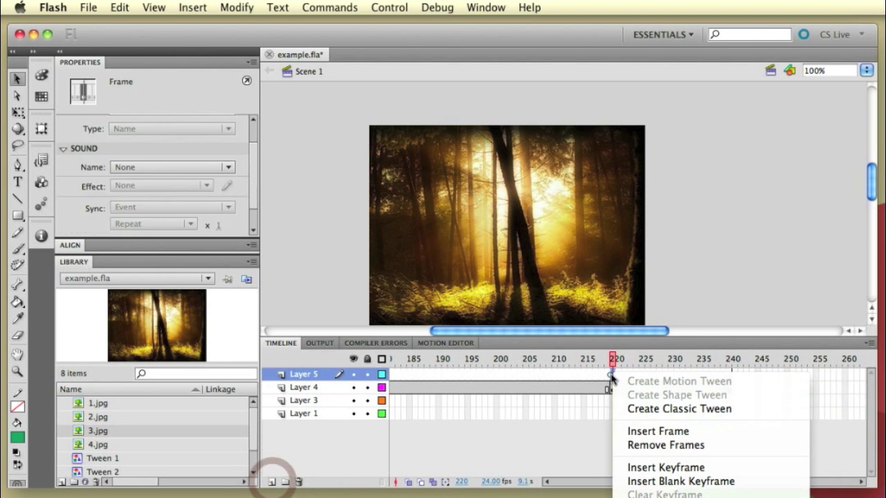
{"action": "left_click", "coordinate": [631, 468]}
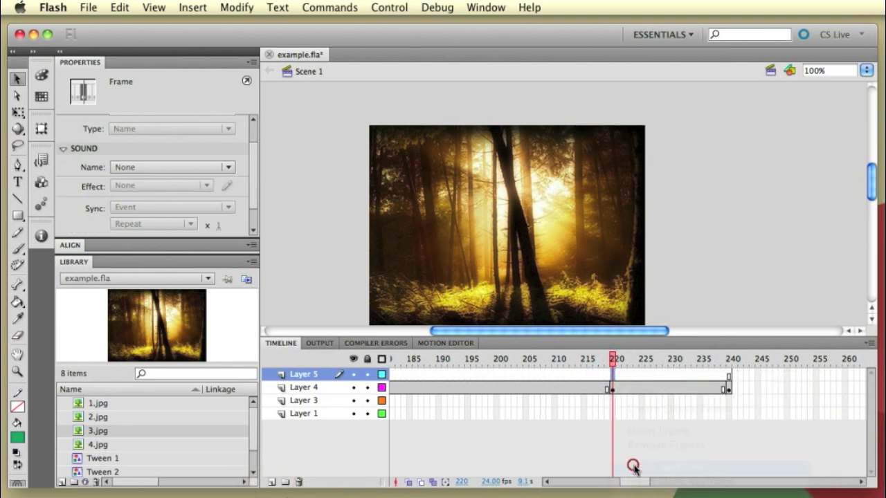
{"action": "left_click", "coordinate": [86, 444]}
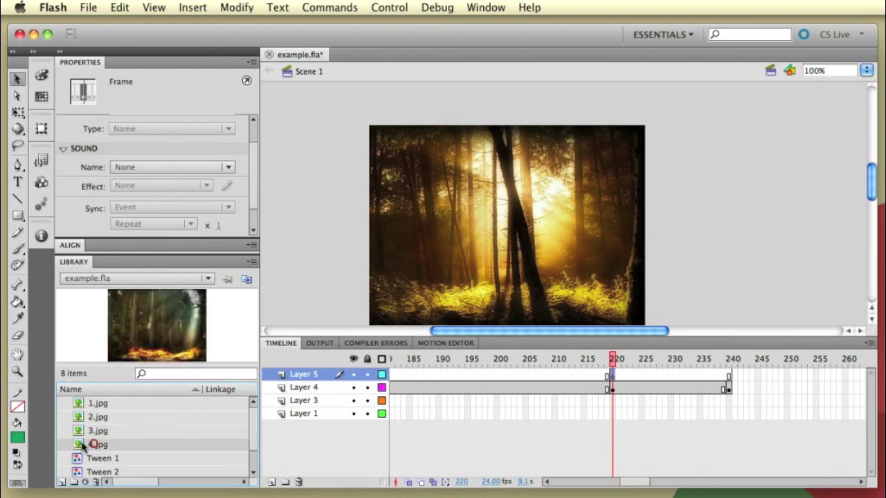
{"action": "left_click_drag", "start_coordinate": [484, 253], "coordinate": [483, 254]}
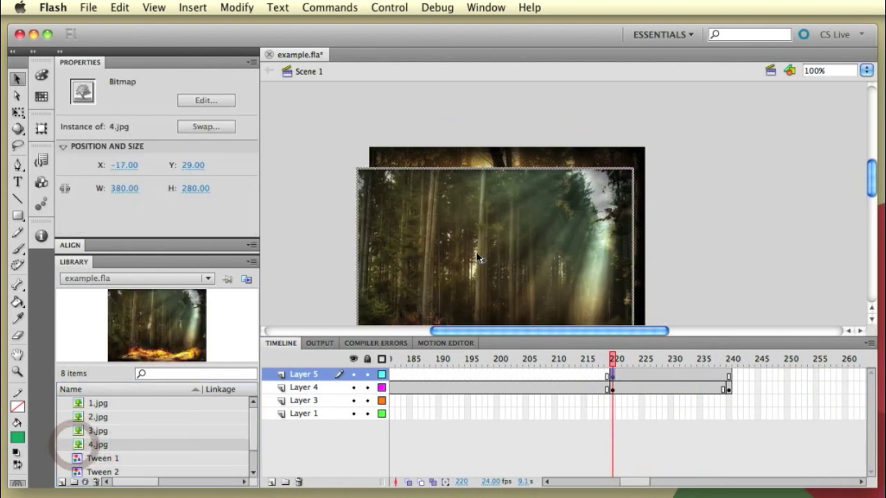
{"action": "left_click_drag", "start_coordinate": [425, 240], "coordinate": [438, 219]}
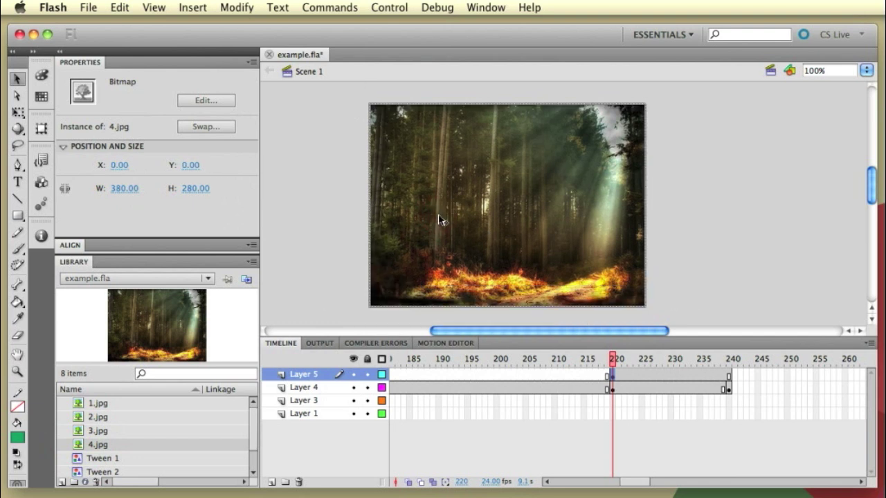
{"action": "right_click", "coordinate": [730, 379]}
- Keyframe Layer 5 at frames 240 and 300 and create a classic tween over 220–240
{"action": "left_click", "coordinate": [761, 469]}
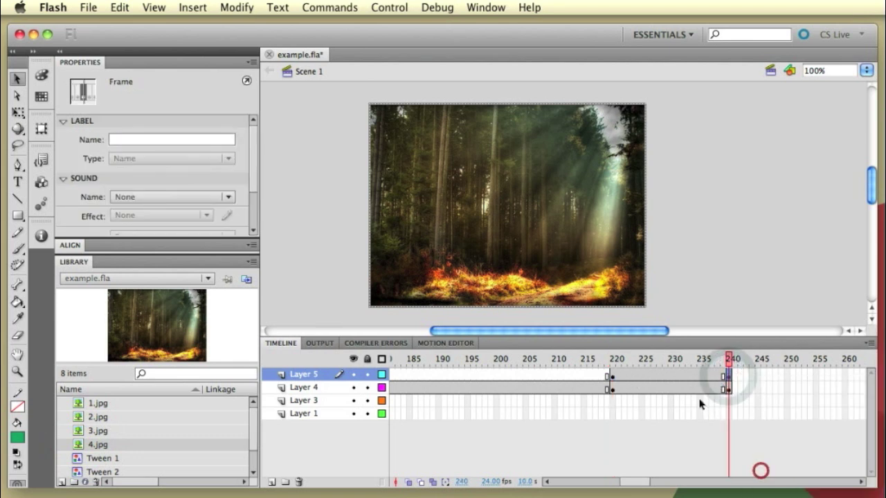
{"action": "scroll", "coordinate": [700, 405], "scroll_direction": "right", "scroll_amount": 5}
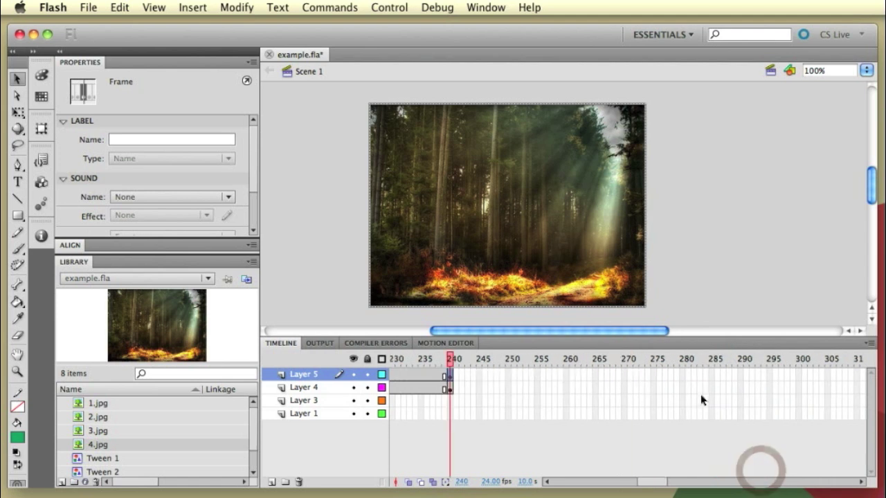
{"action": "right_click", "coordinate": [797, 374]}
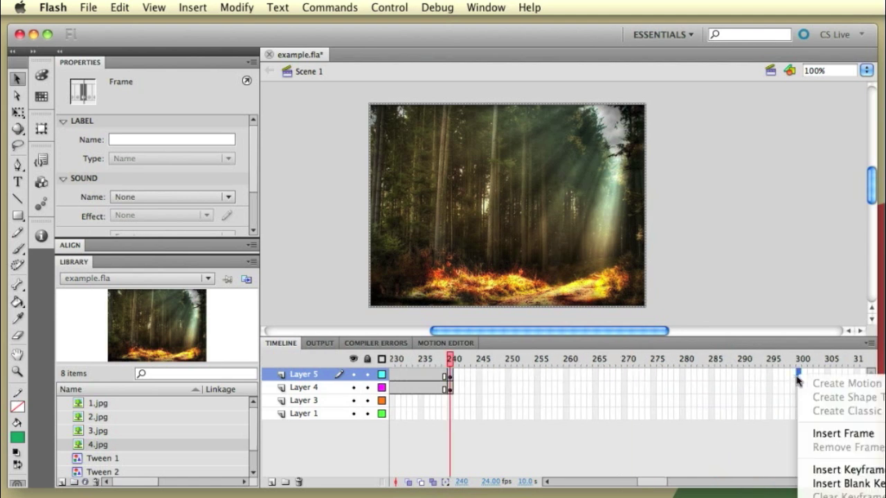
{"action": "left_click", "coordinate": [821, 472]}
{"action": "scroll", "coordinate": [505, 369], "scroll_direction": "left", "scroll_amount": 3}
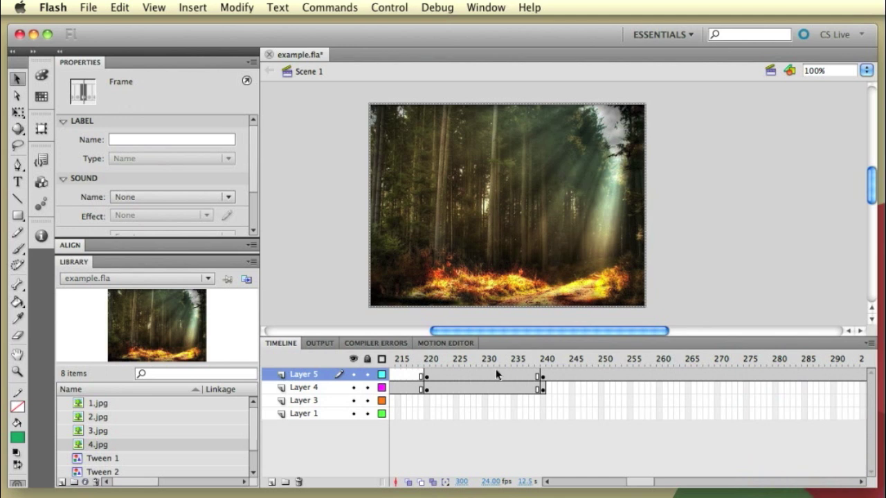
{"action": "scroll", "coordinate": [496, 374], "scroll_direction": "left", "scroll_amount": 3}
{"action": "right_click", "coordinate": [572, 376]}
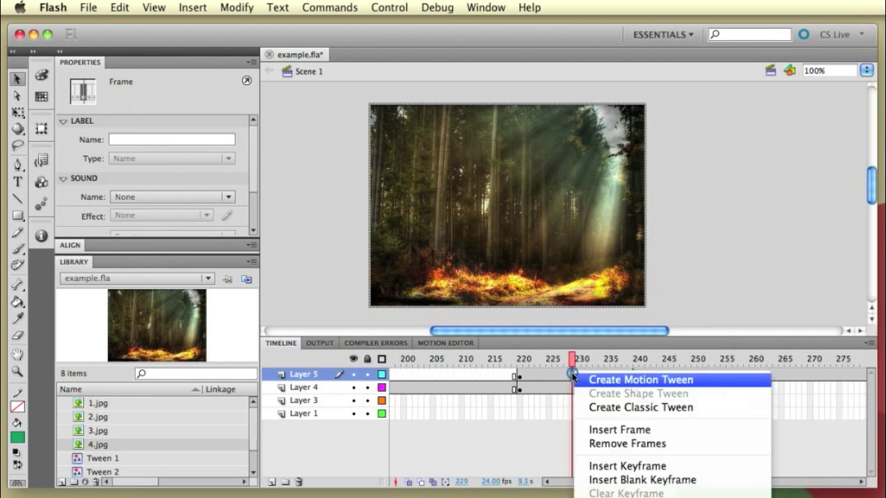
{"action": "left_click", "coordinate": [609, 409]}
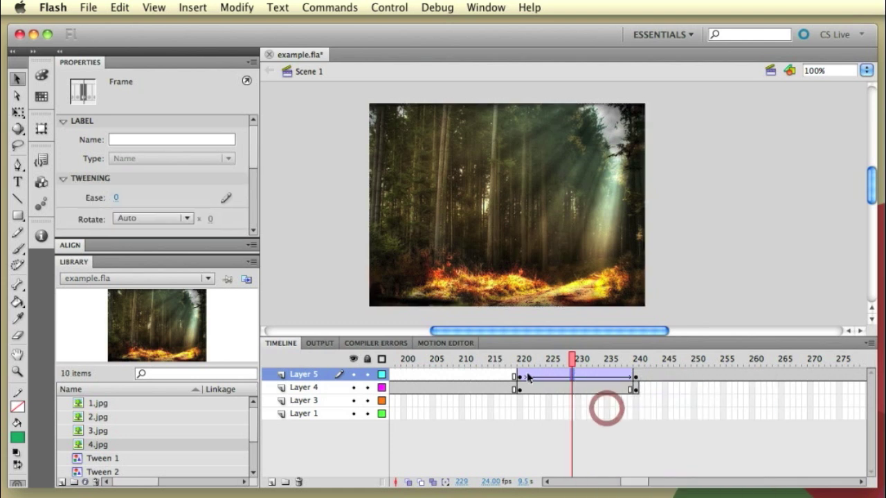
- Set the 4.jpg photo to Alpha 0% at frame 220 and scrub to preview the fade-in
{"action": "left_click", "coordinate": [519, 378]}
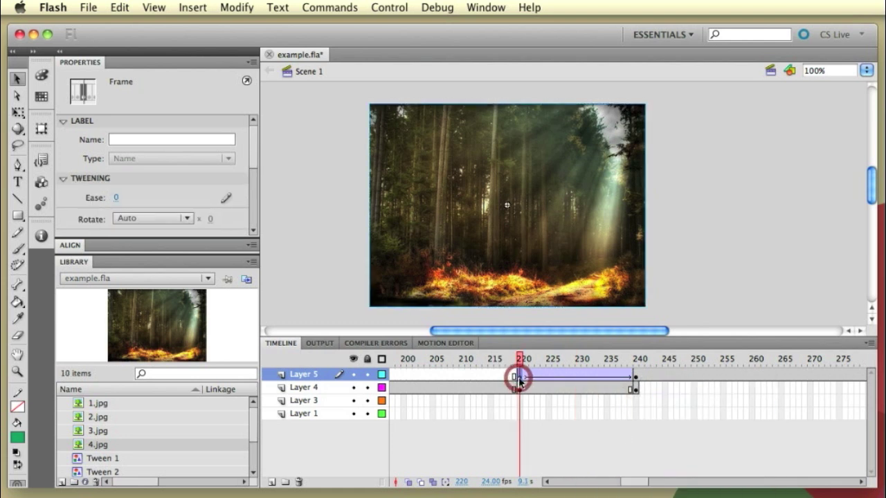
{"action": "left_click", "coordinate": [521, 254]}
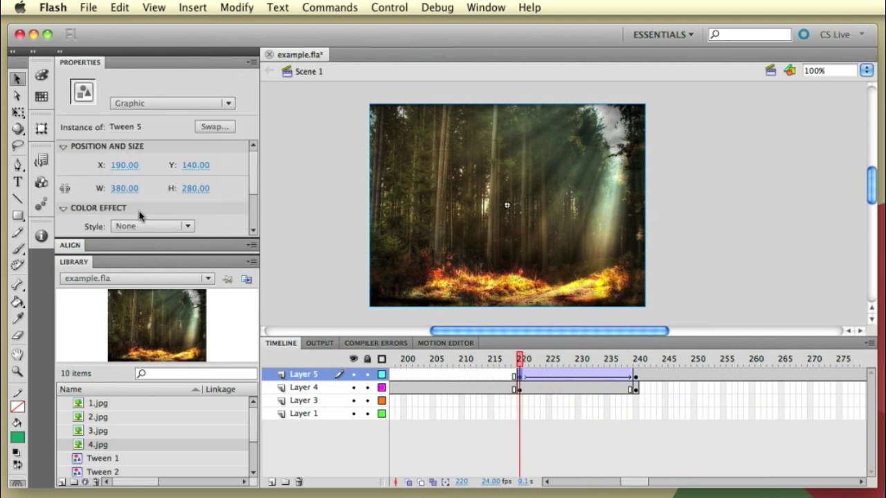
{"action": "left_click", "coordinate": [174, 227]}
{"action": "left_click", "coordinate": [159, 279]}
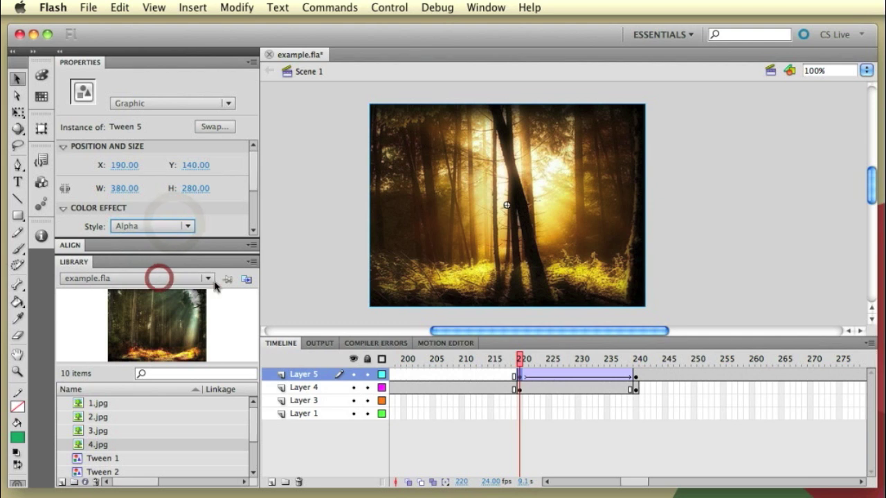
{"action": "left_click_drag", "start_coordinate": [515, 359], "coordinate": [652, 361]}
- Keyframe Layer 5 at frame 320 and create a classic tween from frame 300 to 320
{"action": "scroll", "coordinate": [644, 386], "scroll_direction": "right", "scroll_amount": 3}
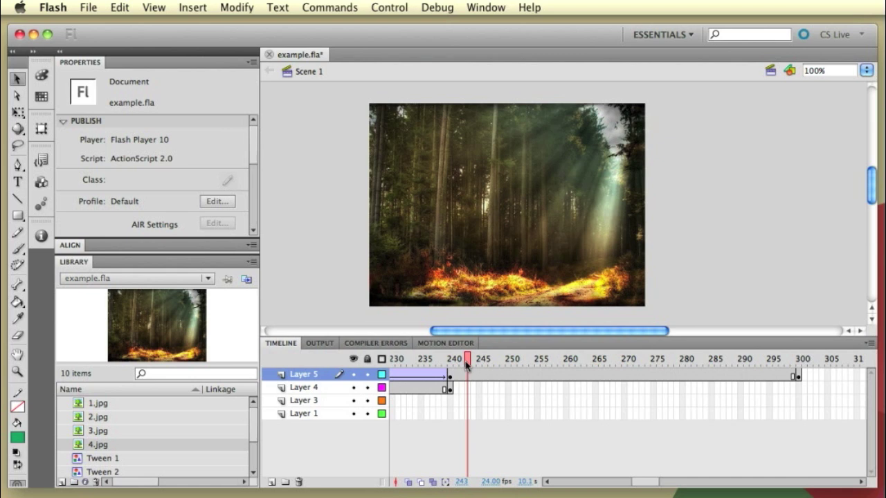
{"action": "left_click_drag", "start_coordinate": [466, 363], "coordinate": [626, 369]}
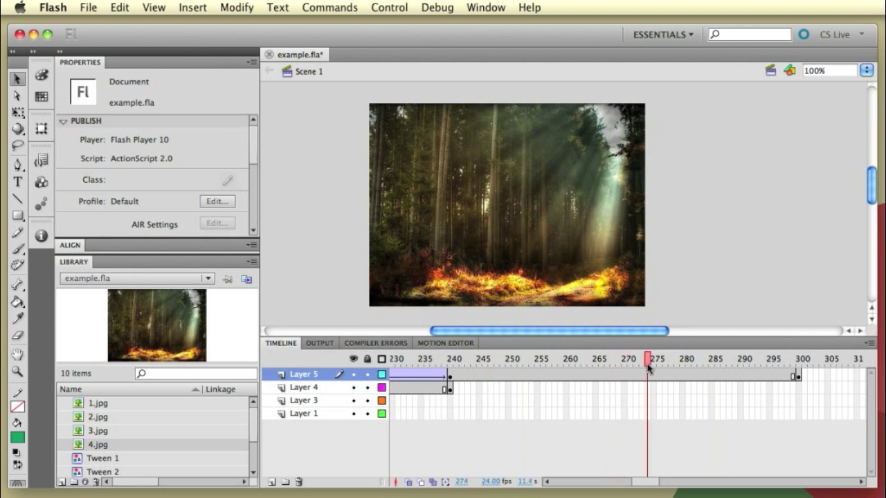
{"action": "scroll", "coordinate": [687, 381], "scroll_direction": "right", "scroll_amount": 10}
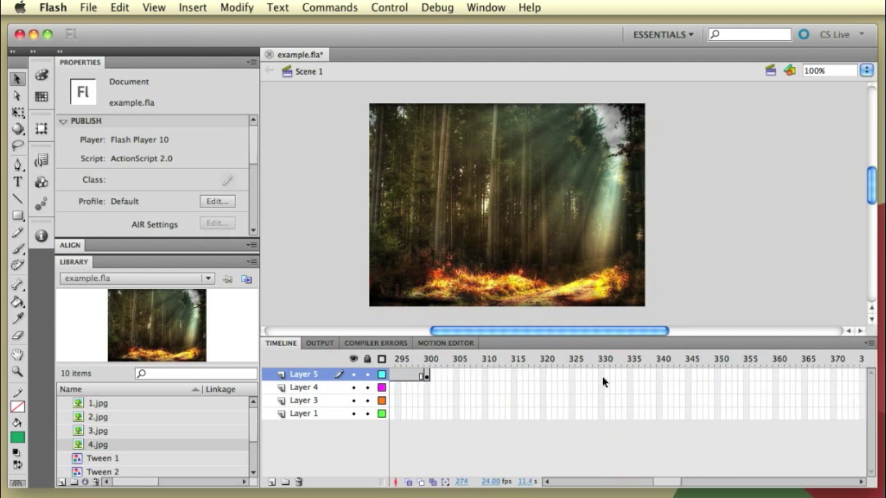
{"action": "scroll", "coordinate": [599, 380], "scroll_direction": "left", "scroll_amount": 2}
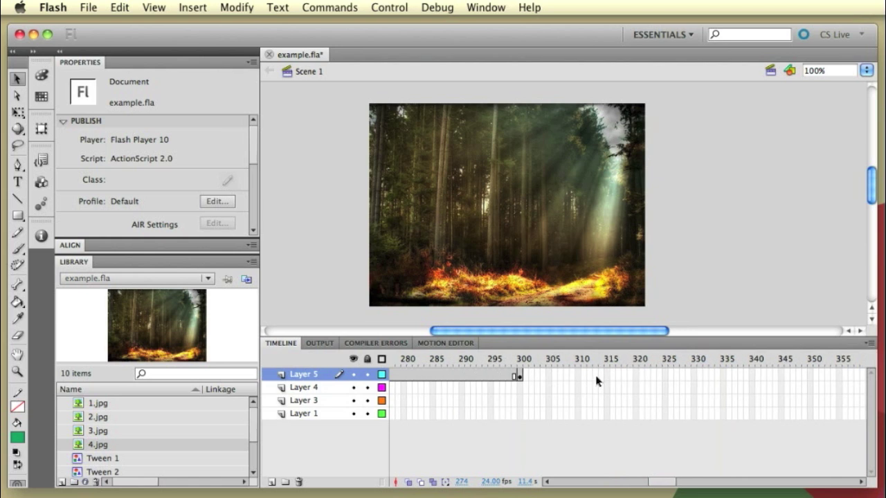
{"action": "right_click", "coordinate": [637, 377]}
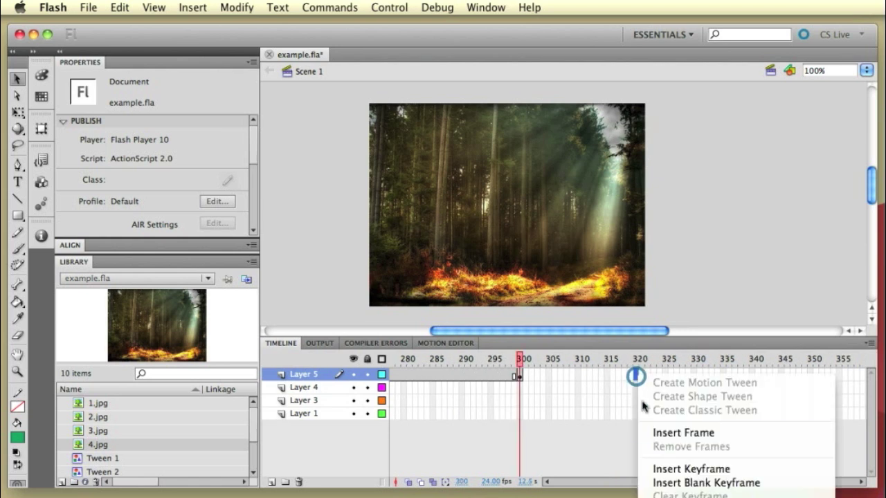
{"action": "left_click", "coordinate": [670, 471]}
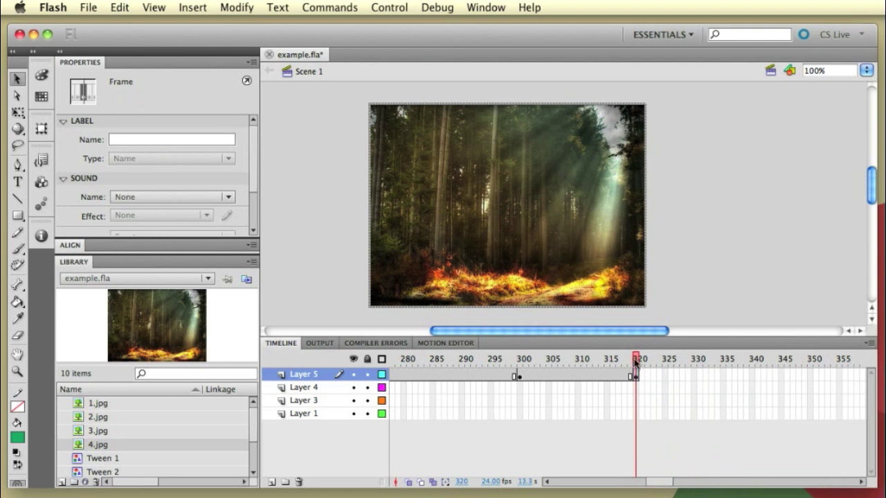
{"action": "left_click_drag", "start_coordinate": [635, 362], "coordinate": [554, 361]}
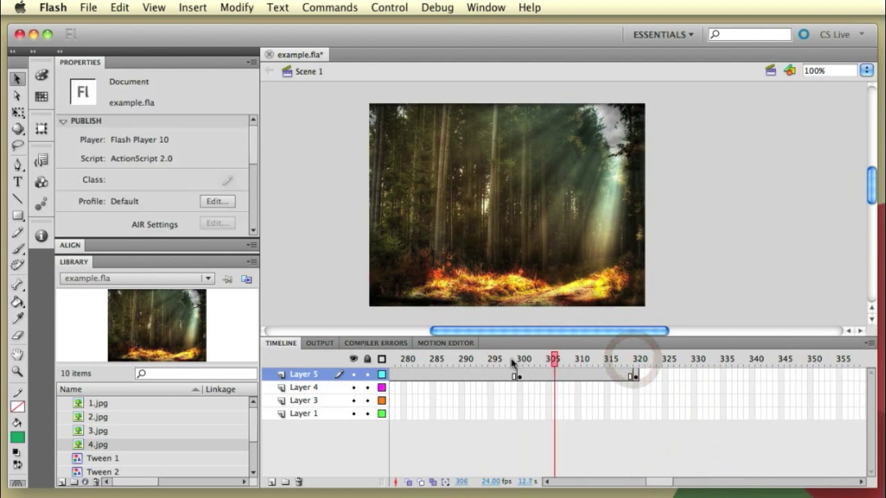
{"action": "right_click", "coordinate": [562, 374]}
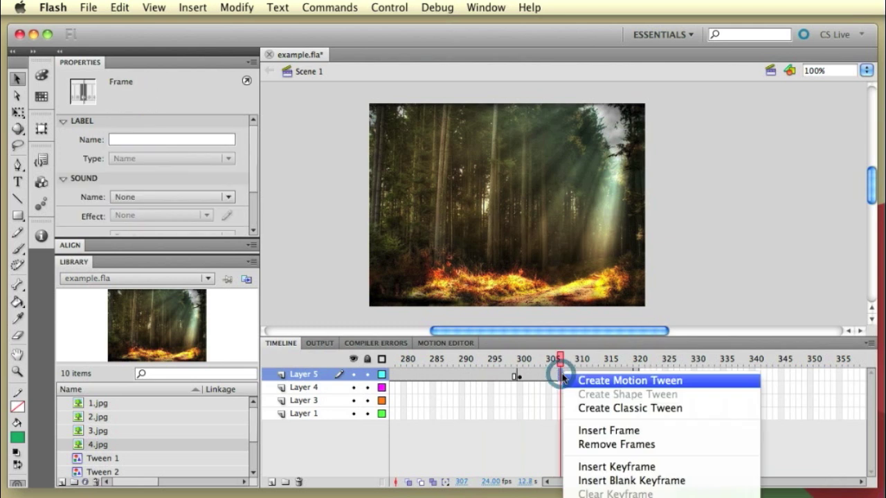
{"action": "left_click", "coordinate": [596, 409]}
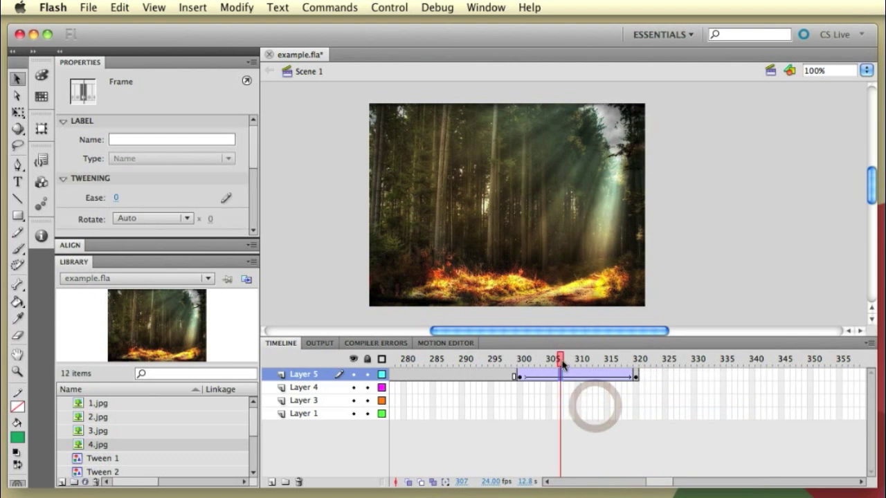
{"action": "mouse_move", "coordinate": [559, 359]}
{"action": "left_mouse_down"}
{"action": "mouse_move", "coordinate": [491, 360]}
{"action": "mouse_move", "coordinate": [565, 365]}
{"action": "left_mouse_up"}
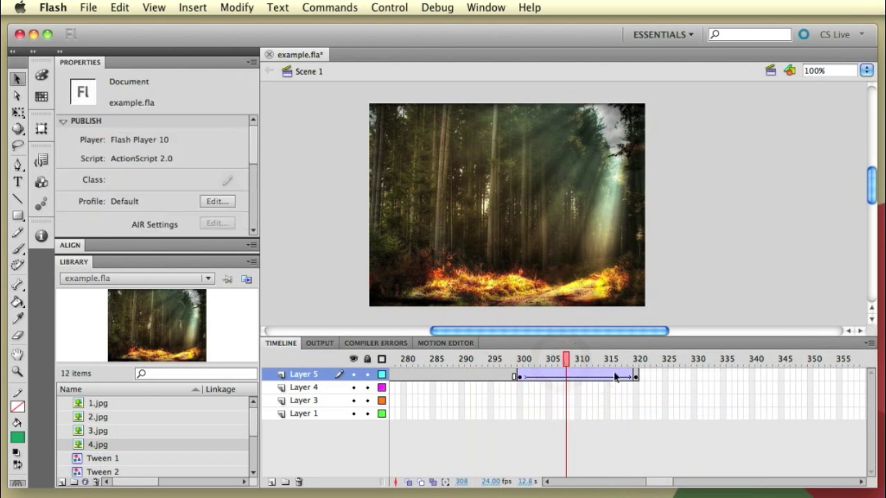
- Set the 4.jpg photo to Alpha 0% at frame 320 and scrub back to preview the fade-out
{"action": "left_click", "coordinate": [635, 377]}
{"action": "left_click", "coordinate": [549, 250]}
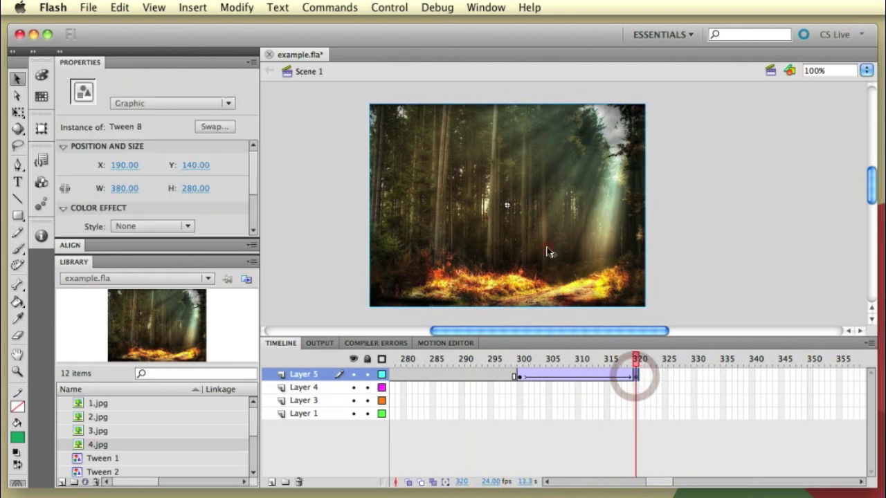
{"action": "left_click", "coordinate": [155, 229]}
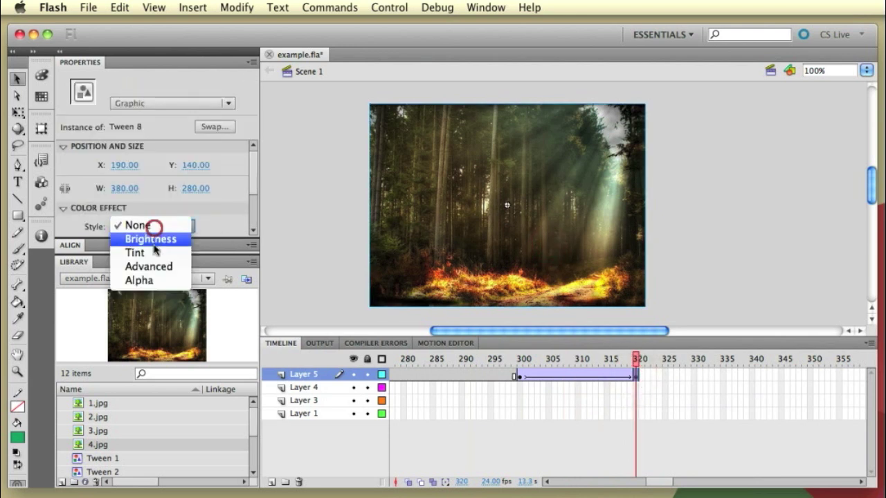
{"action": "left_click", "coordinate": [151, 278]}
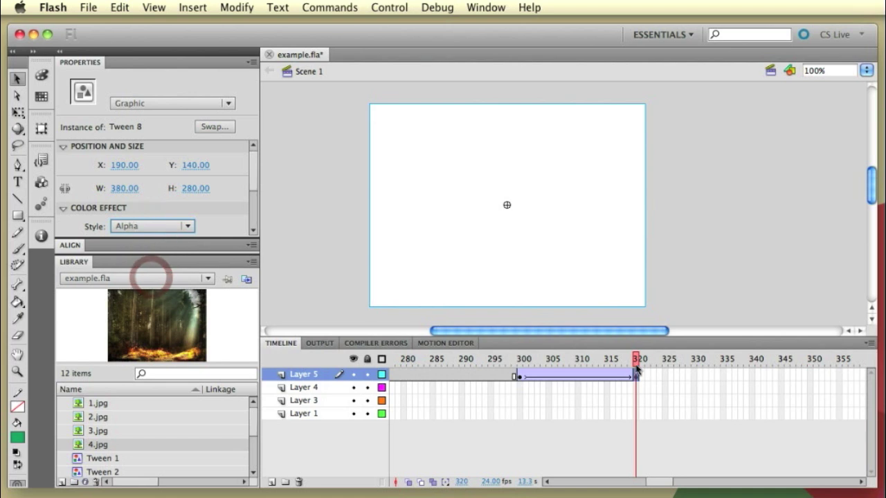
{"action": "left_click_drag", "start_coordinate": [638, 358], "coordinate": [532, 370]}
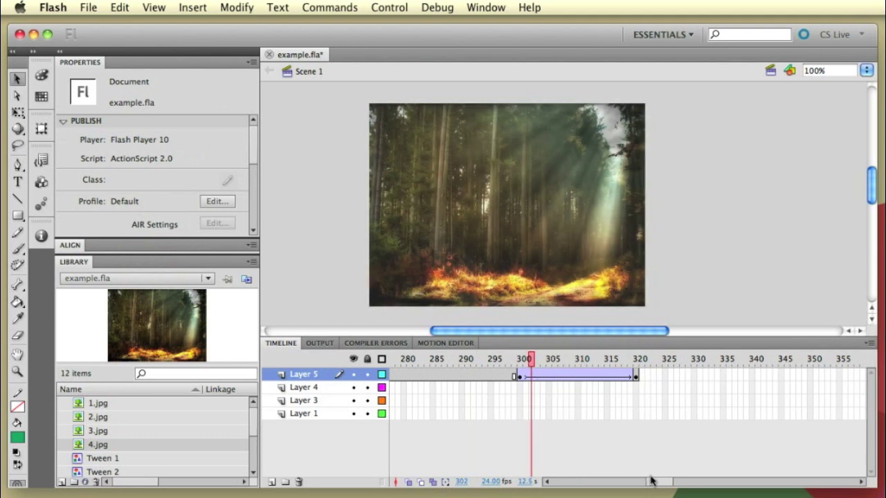
- Insert frames on Layer 1 through frame 320 so the misty forest photo stays visible to the end
{"action": "left_click", "coordinate": [342, 413]}
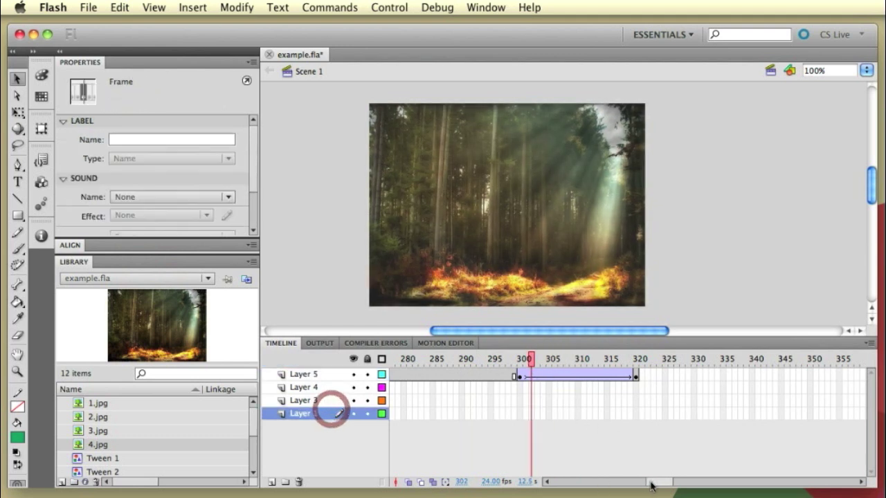
{"action": "mouse_move", "coordinate": [650, 482]}
{"action": "left_mouse_down"}
{"action": "mouse_move", "coordinate": [557, 484]}
{"action": "mouse_move", "coordinate": [651, 486]}
{"action": "left_mouse_up"}
{"action": "left_click", "coordinate": [597, 445]}
{"action": "right_click", "coordinate": [613, 419]}
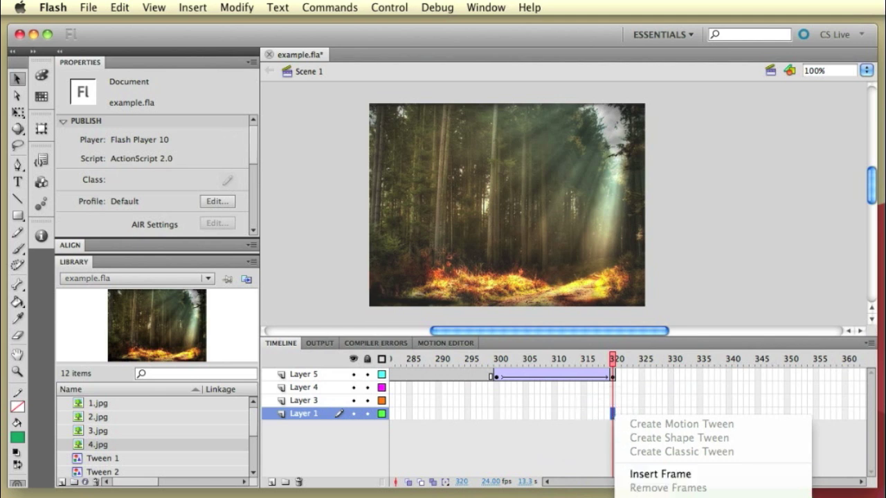
{"action": "left_click", "coordinate": [637, 475]}
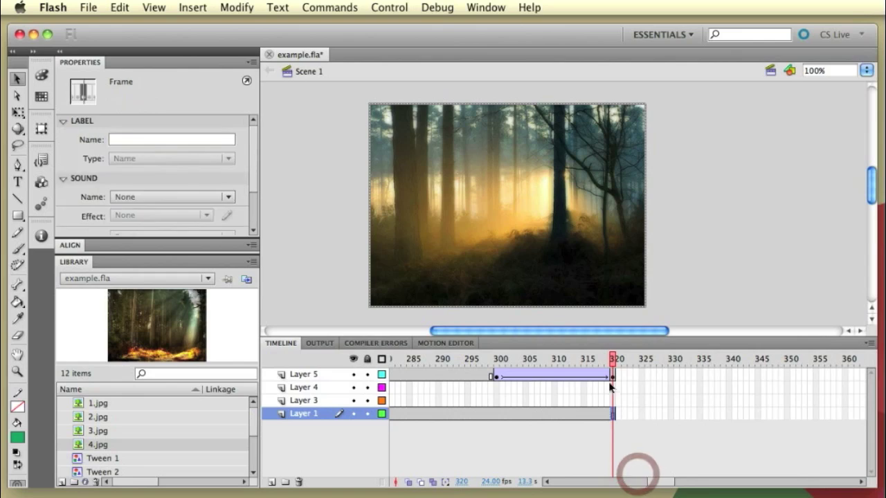
{"action": "mouse_move", "coordinate": [613, 358]}
{"action": "left_mouse_down"}
{"action": "mouse_move", "coordinate": [473, 362]}
{"action": "mouse_move", "coordinate": [617, 372]}
{"action": "left_mouse_up"}
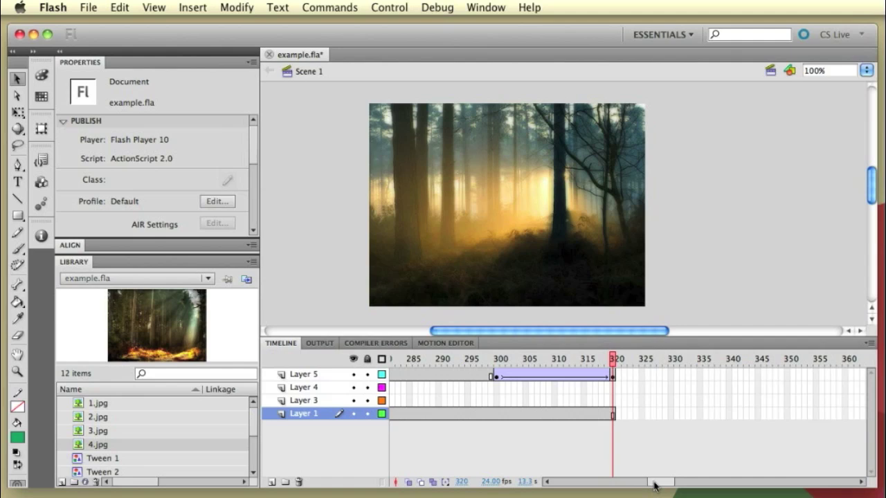
{"action": "left_click_drag", "start_coordinate": [656, 486], "coordinate": [655, 477]}
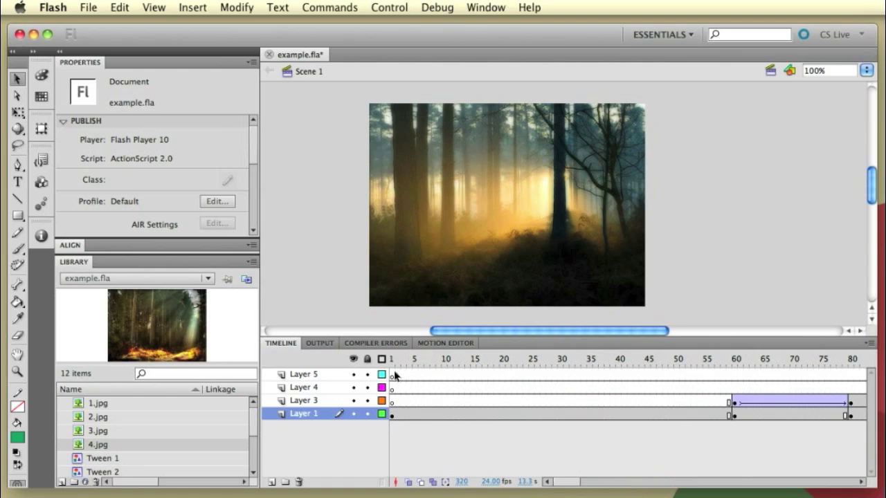
- Run Control > Test Movie > in Flash Professional to play example.swf
{"action": "left_click", "coordinate": [392, 375]}
{"action": "left_click_drag", "start_coordinate": [391, 360], "coordinate": [495, 368]}
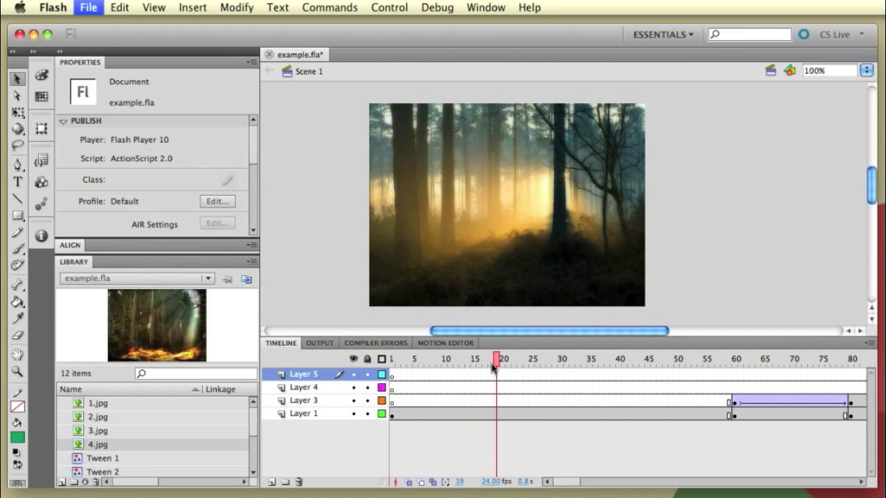
{"action": "left_click", "coordinate": [390, 7]}
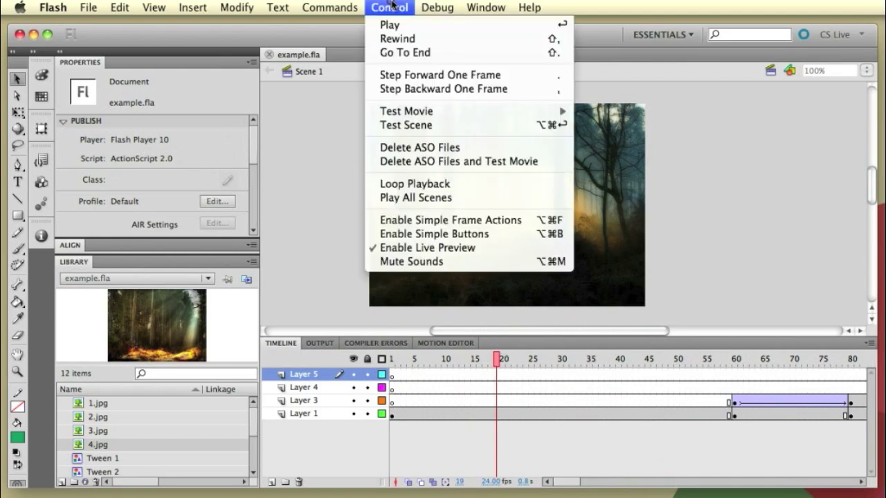
{"action": "left_click", "coordinate": [403, 113]}
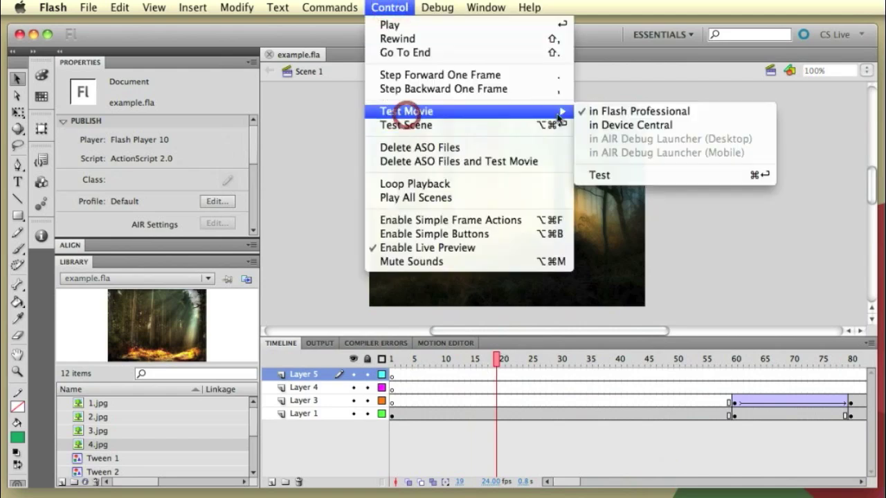
{"action": "left_click", "coordinate": [620, 112]}
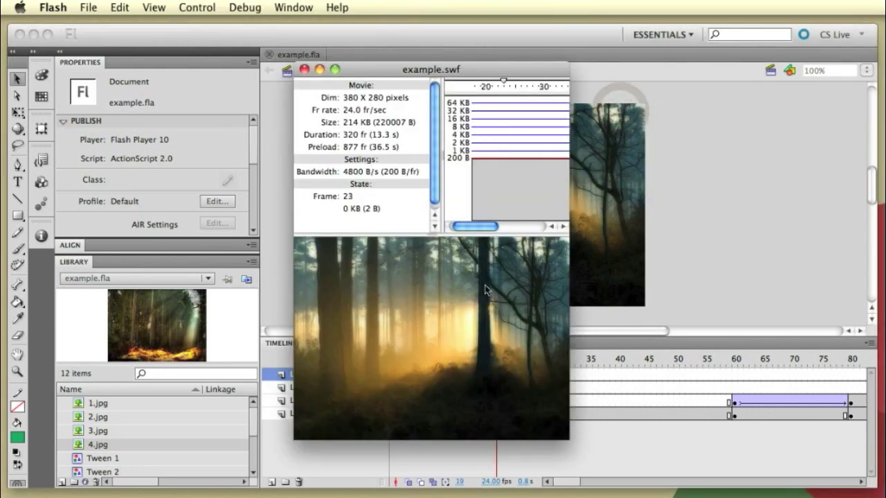